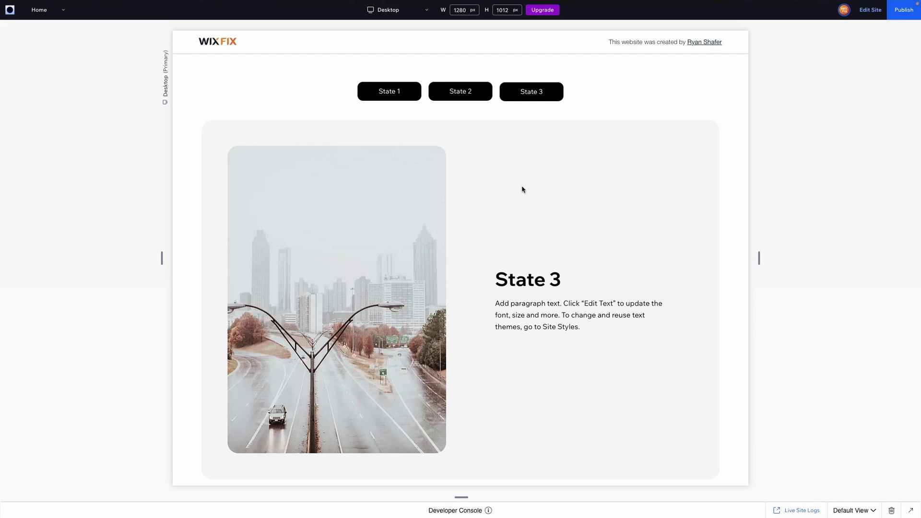
- Test the State 1, State 2 and State 3 buttons in the preview and examine how the multi-state box switches
left_click(454, 97)
left_click(381, 92)
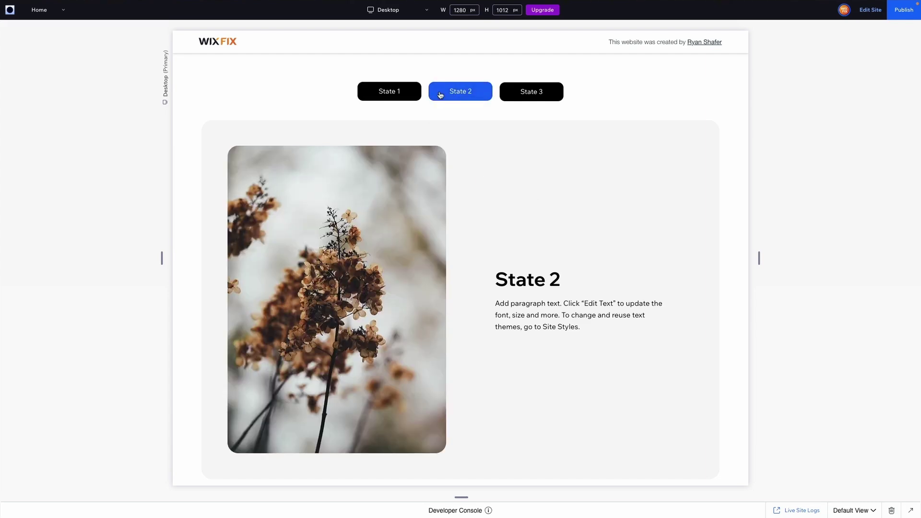
left_click(452, 94)
left_click(536, 100)
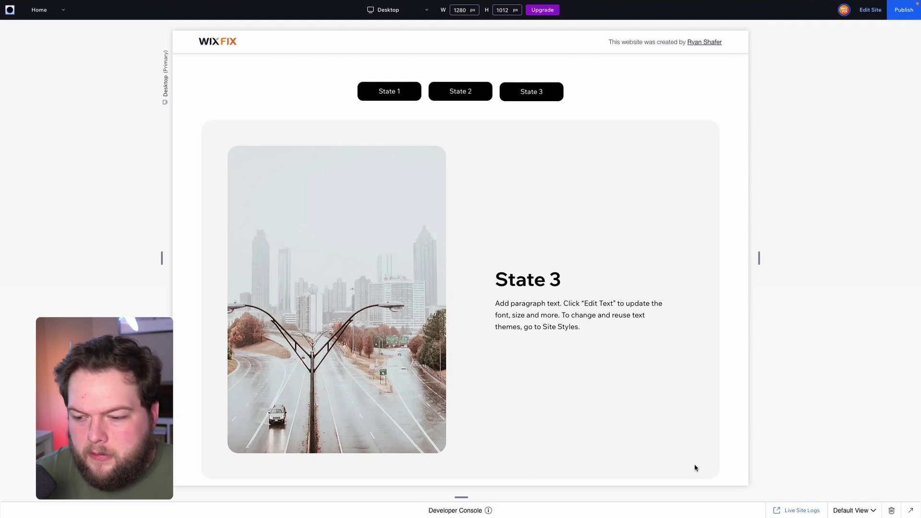
left_click(402, 101)
left_click(454, 91)
left_click(536, 93)
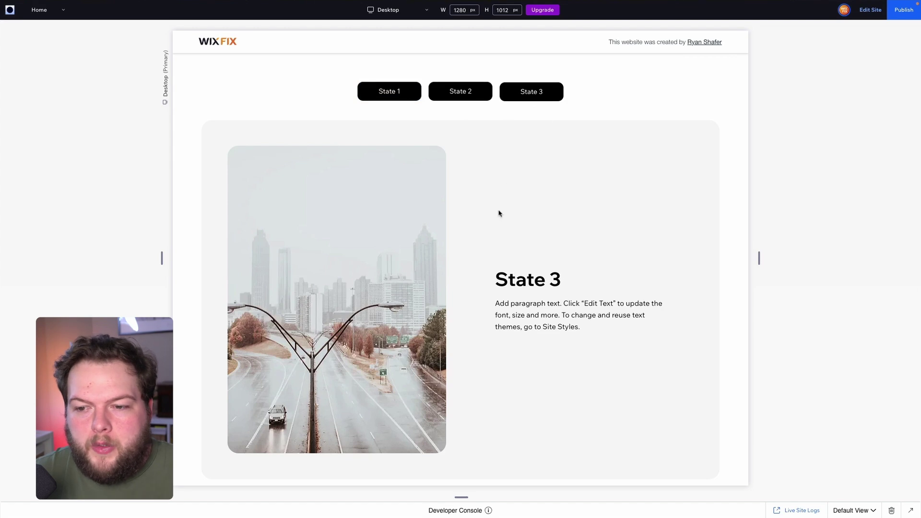
left_click_drag(497, 280, 579, 287)
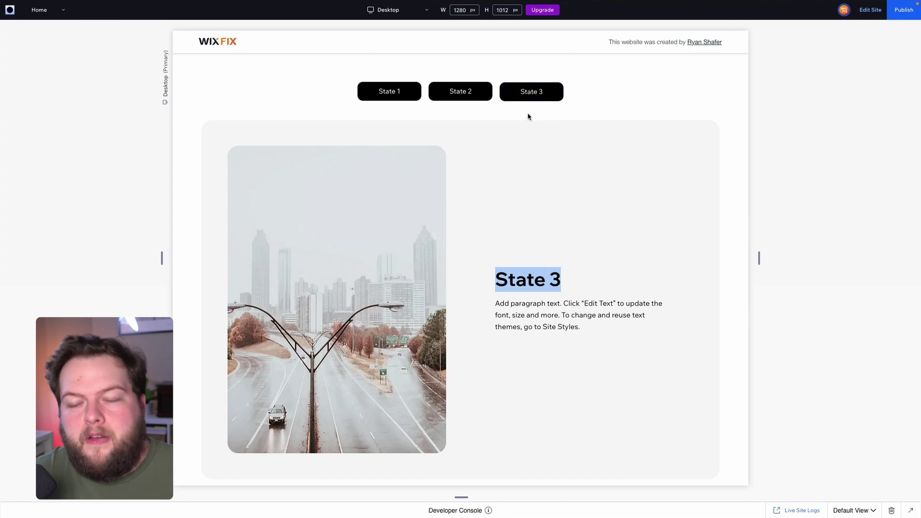
left_click(450, 99)
left_click(389, 92)
left_click(458, 94)
left_click(528, 94)
left_click(460, 98)
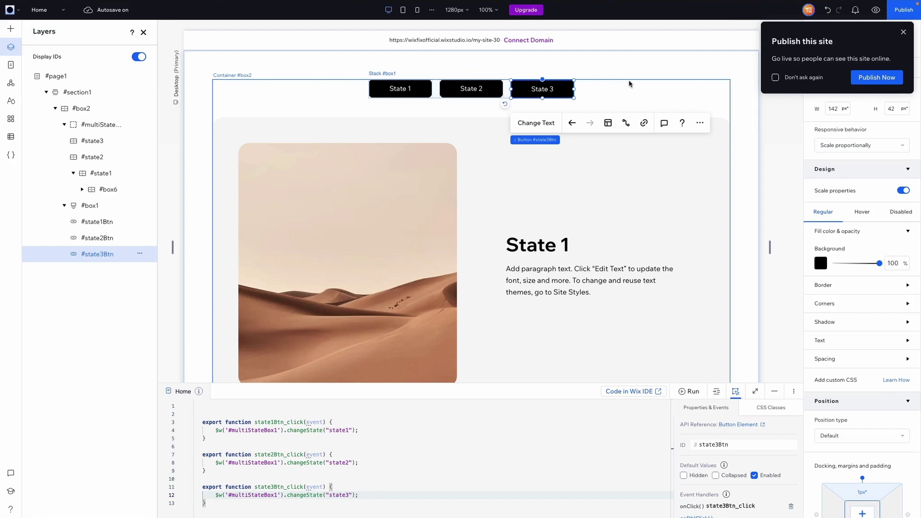
- Set the height of the main container's first row to 200 px and delete the stack of state buttons in it
left_click(630, 86)
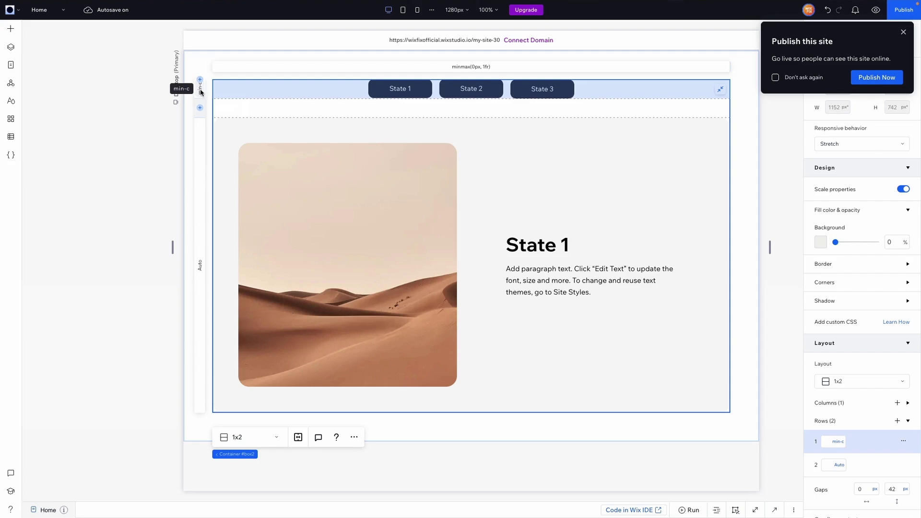
scroll(863, 341, "down", 3)
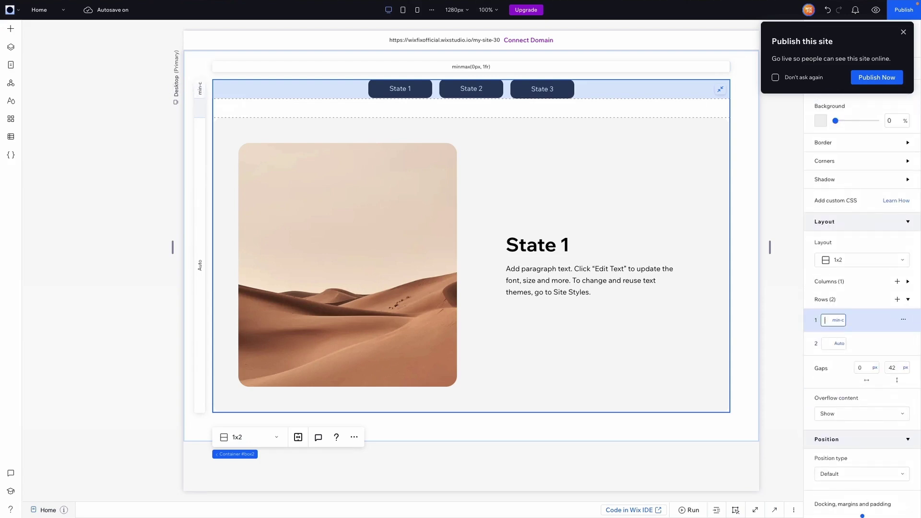
type("x")
key("Return")
left_click(435, 123)
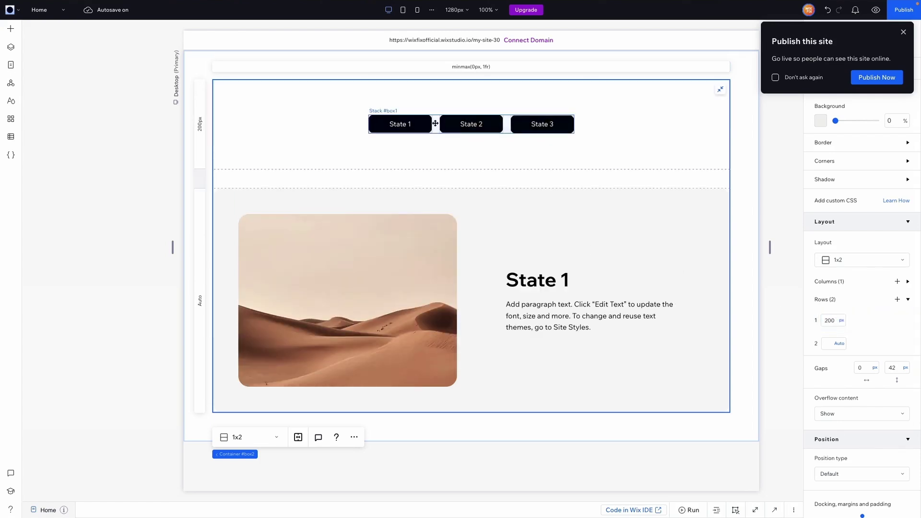
key("Delete")
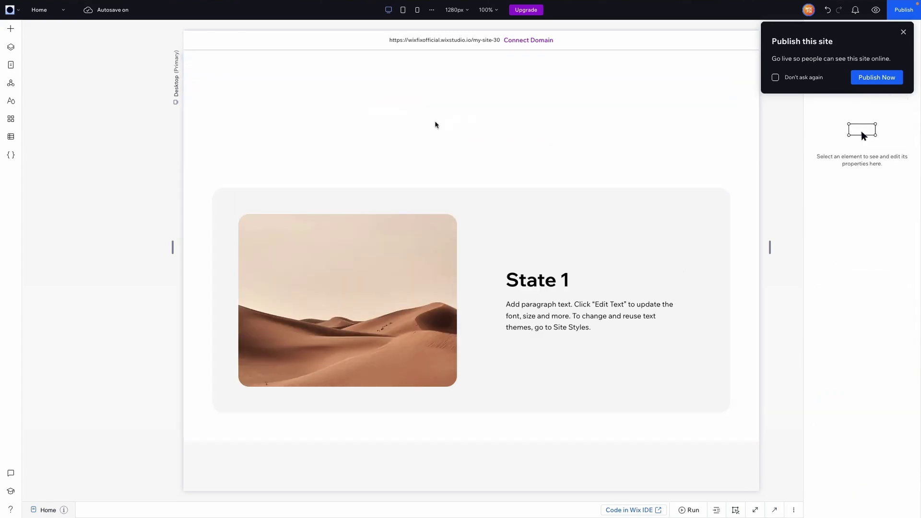
- Add a container about 330 by 97 px to the empty first row above the multi-state box
left_click(433, 122)
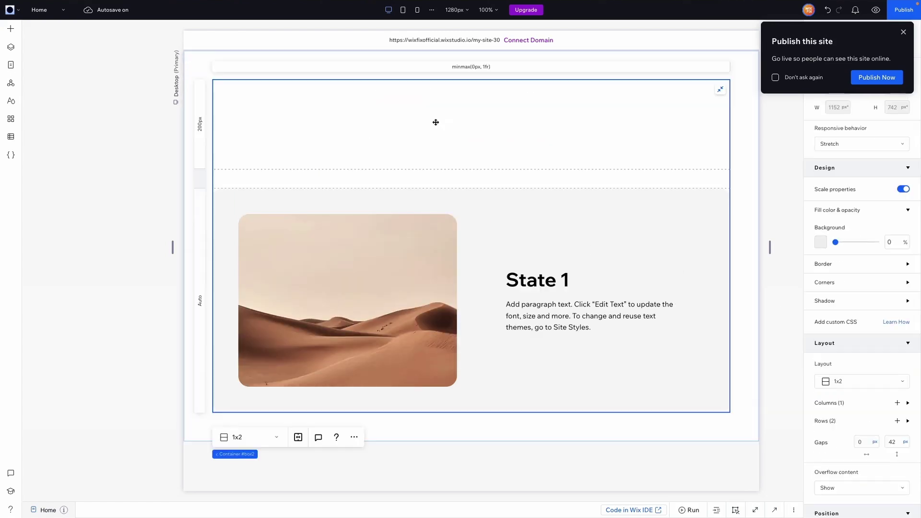
left_click(10, 29)
left_click_drag(169, 138, 487, 128)
left_click_drag(420, 91, 413, 127)
- Add a title inside the new container with the text "State 1"
left_click(11, 31)
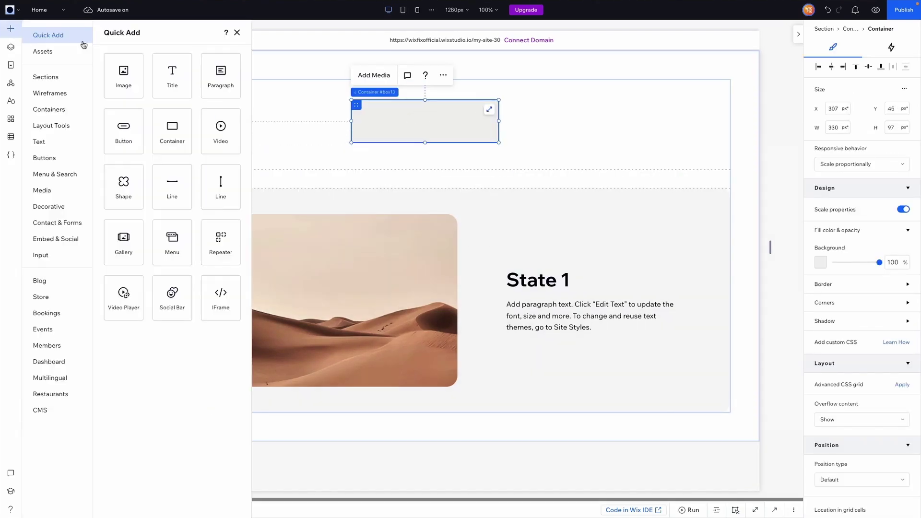
left_click_drag(175, 90, 437, 131)
double_click(457, 131)
type("State")
key("BackSpace")
key("BackSpace")
type("ate 1")
- Set the new State 1 title to Hug responsive behavior, with text scaling off and a font size of 16 px
key("ctrl+a")
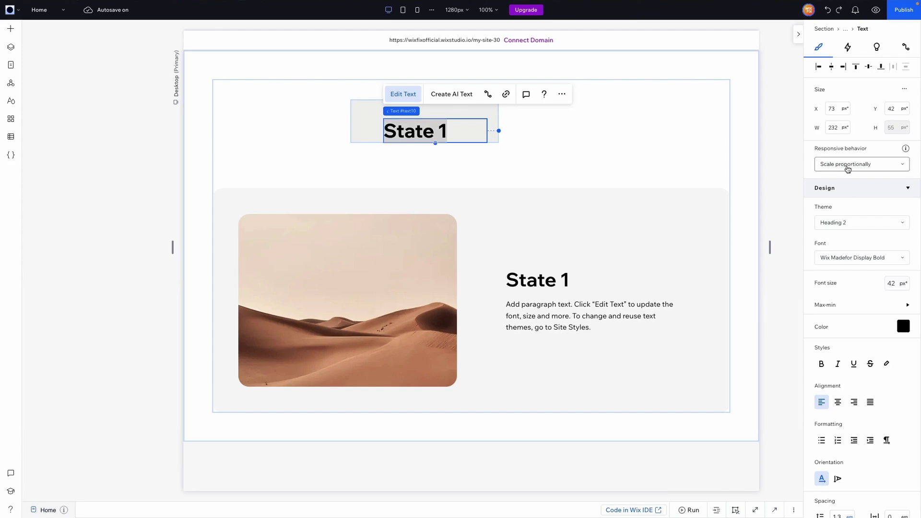
left_click(834, 166)
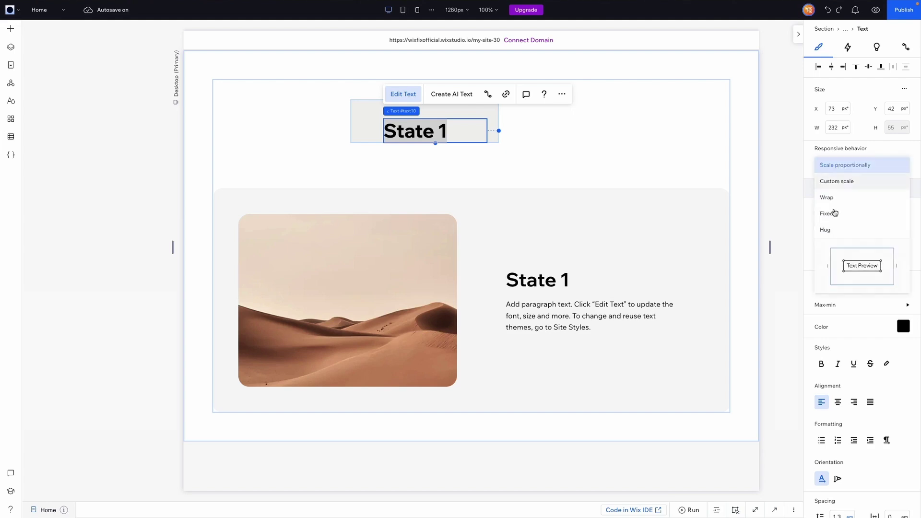
left_click(832, 229)
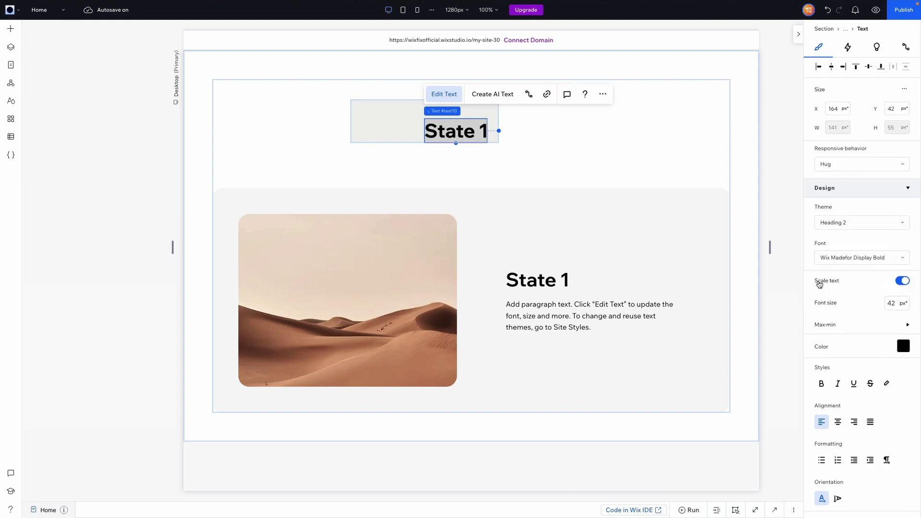
left_click(903, 282)
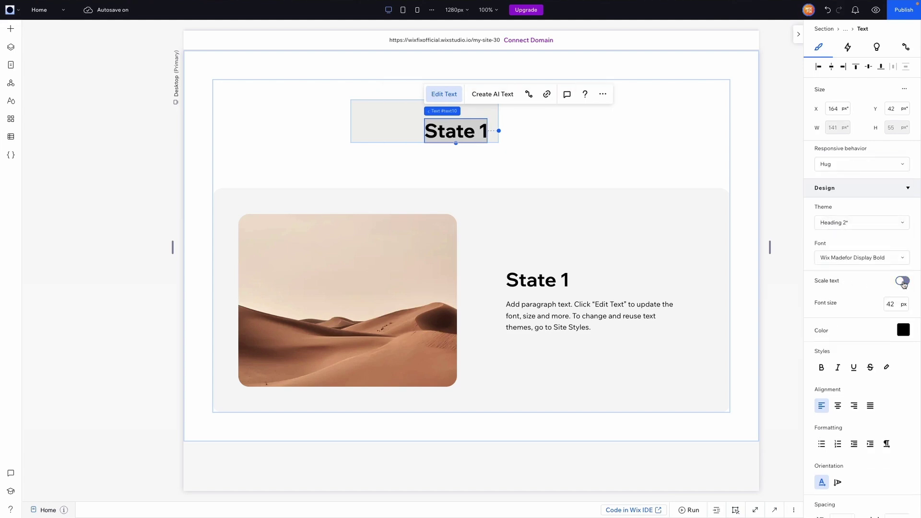
left_click(895, 305)
type("16")
key("Return")
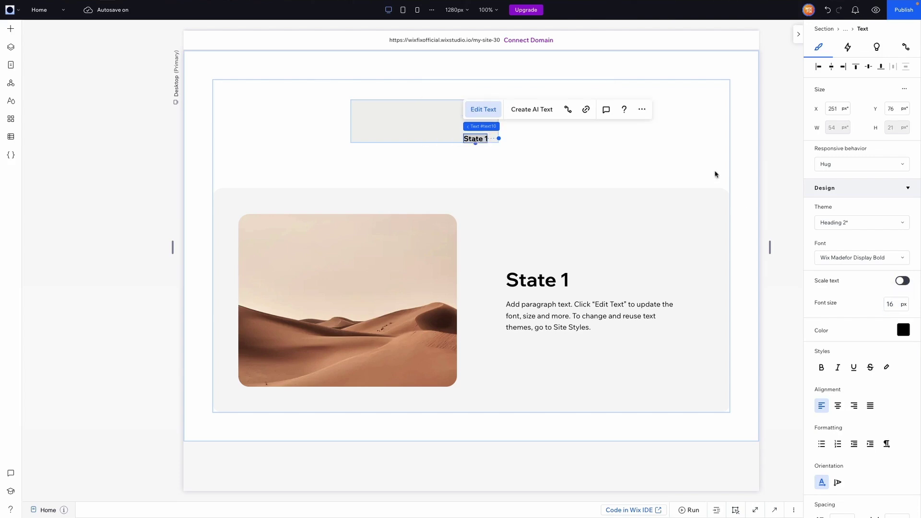
- Center the State 1 title within its container using docking
scroll(882, 201, "down", 3)
scroll(887, 177, "down", 4)
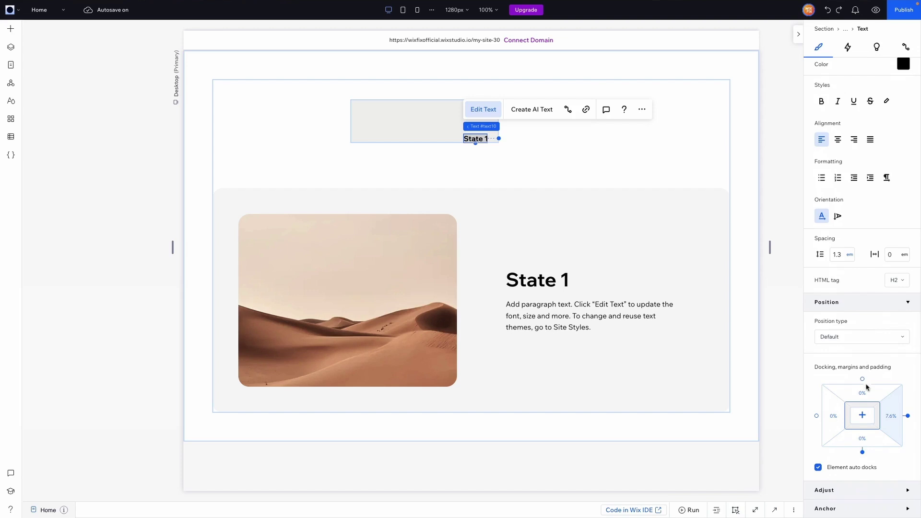
left_click(862, 418)
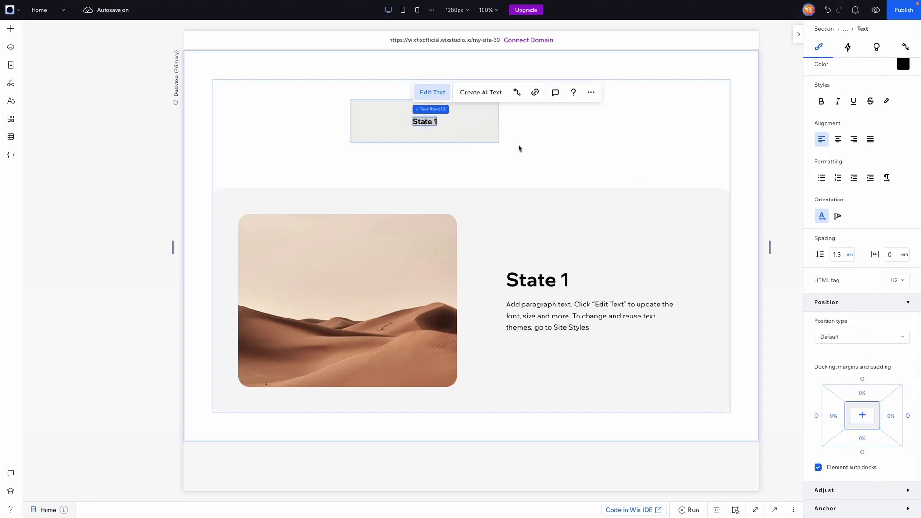
- Give the State 1 title margins of 16 px on the left and right and 8 px above and below
left_click(839, 420)
type("16px")
key("Return")
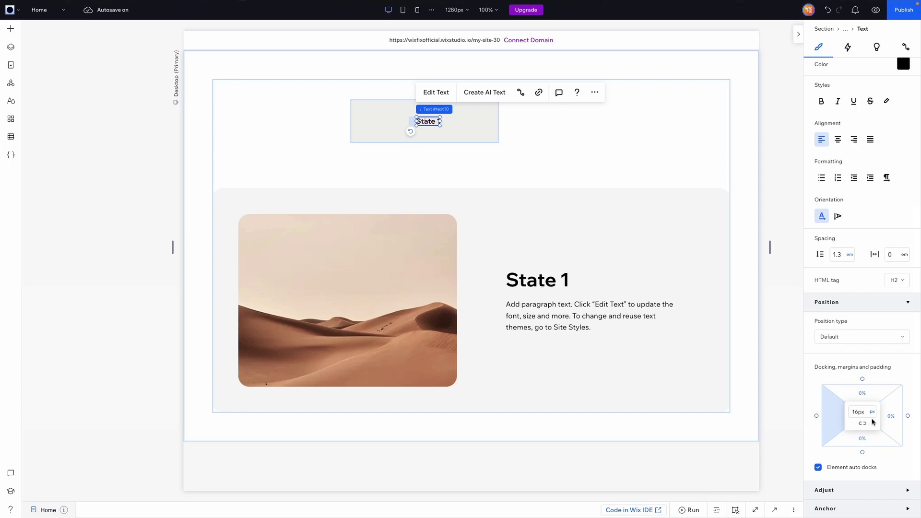
left_click(893, 418)
type("16px")
key("Return")
left_click(870, 397)
type("8px")
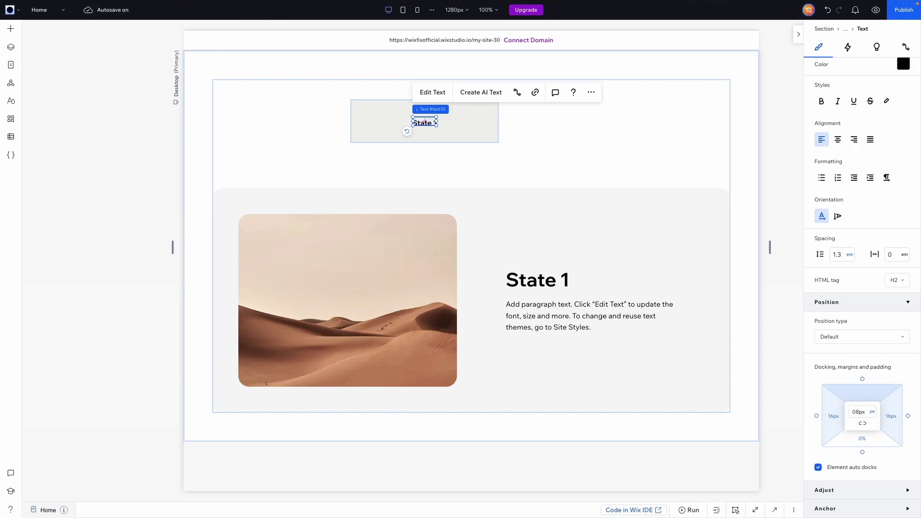
key("Return")
left_click(869, 440)
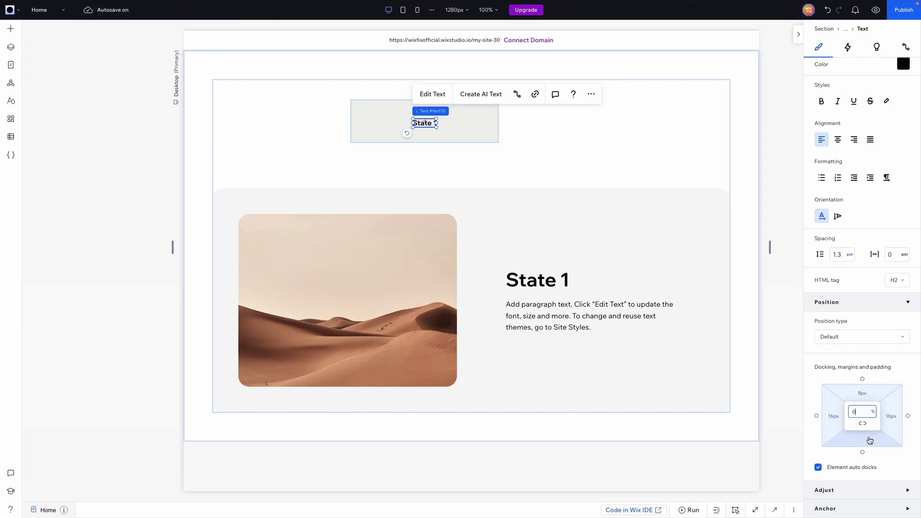
left_click(466, 146)
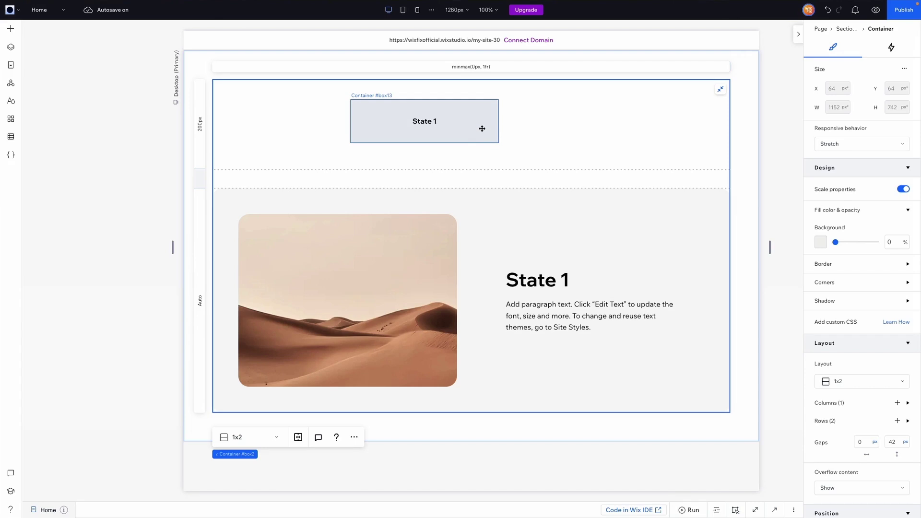
- Enable advanced sizing for the State 1 title's container and set its width to Max content
left_click(482, 127)
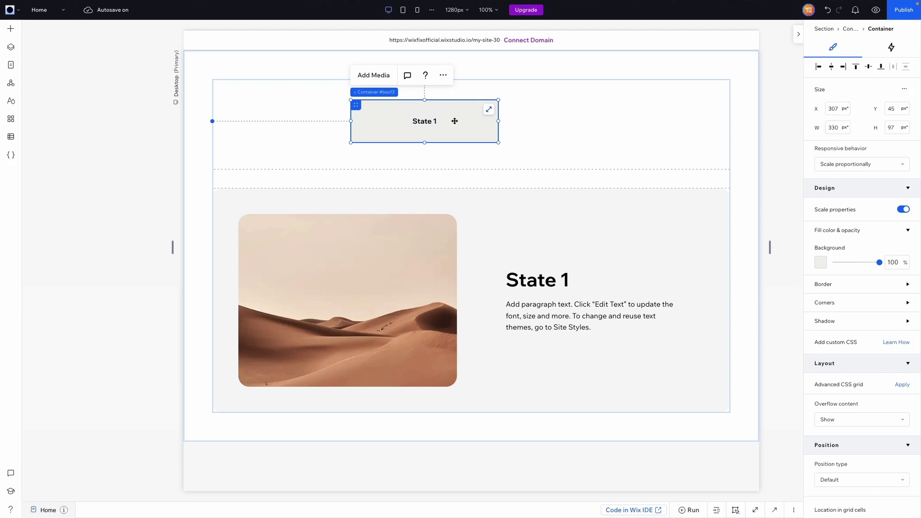
left_click(906, 91)
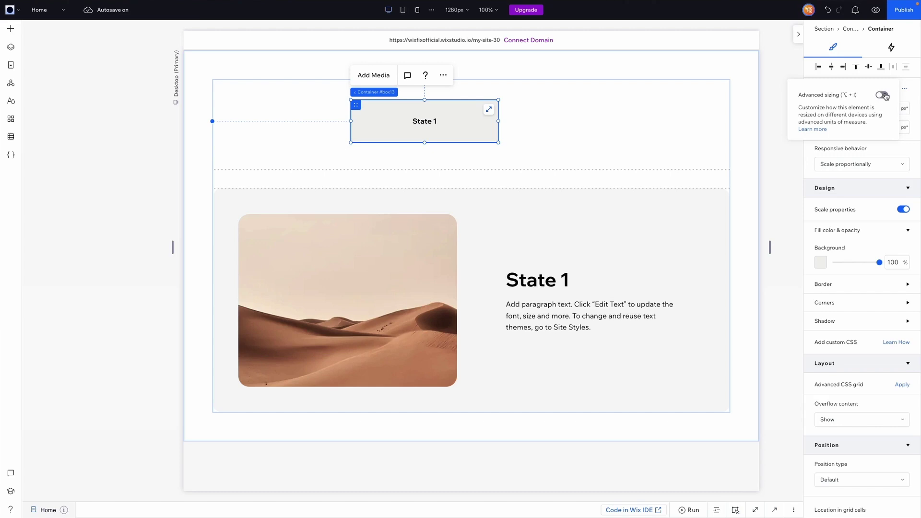
left_click(882, 95)
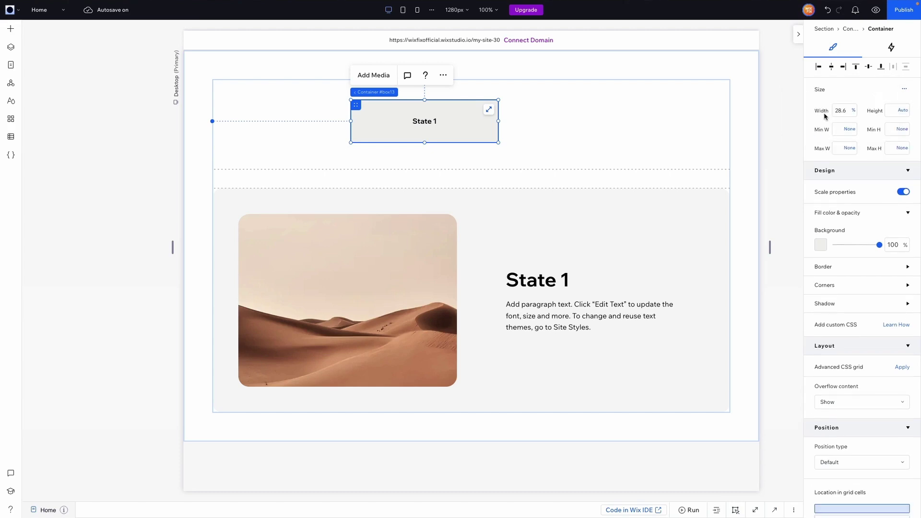
left_click(853, 110)
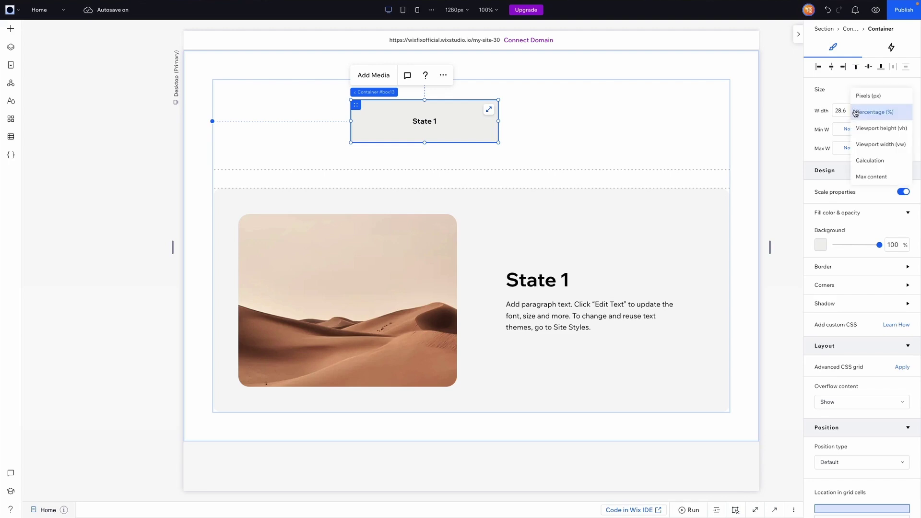
left_click(863, 177)
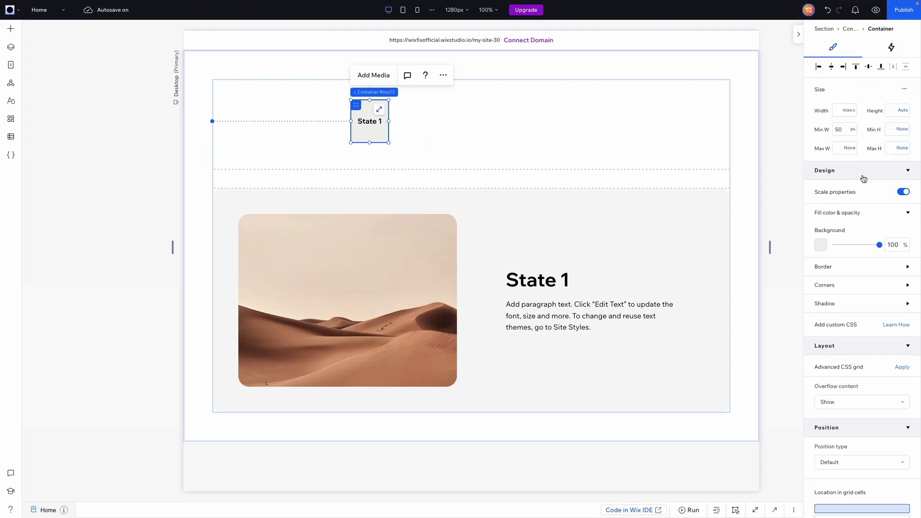
- Shrink the height of the State 1 title's container so it fits closely around the title and its margins
left_click(359, 121)
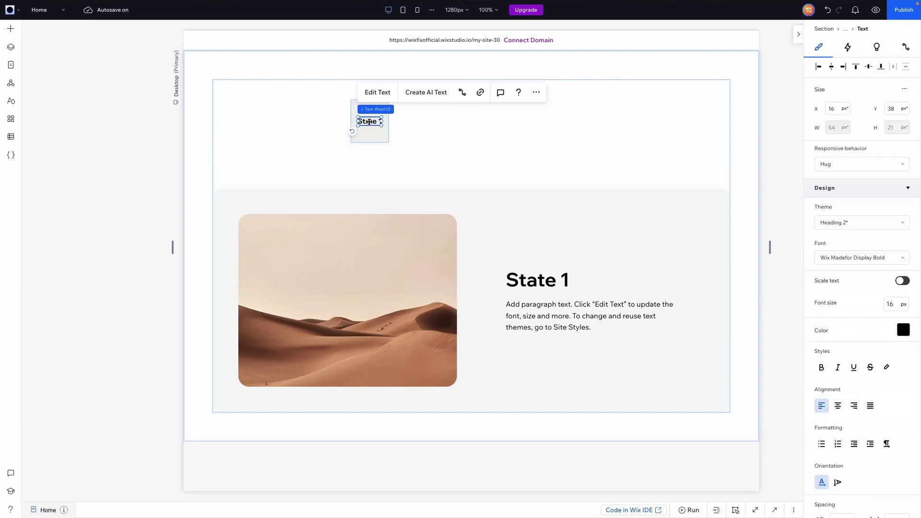
scroll(866, 281, "down", 5)
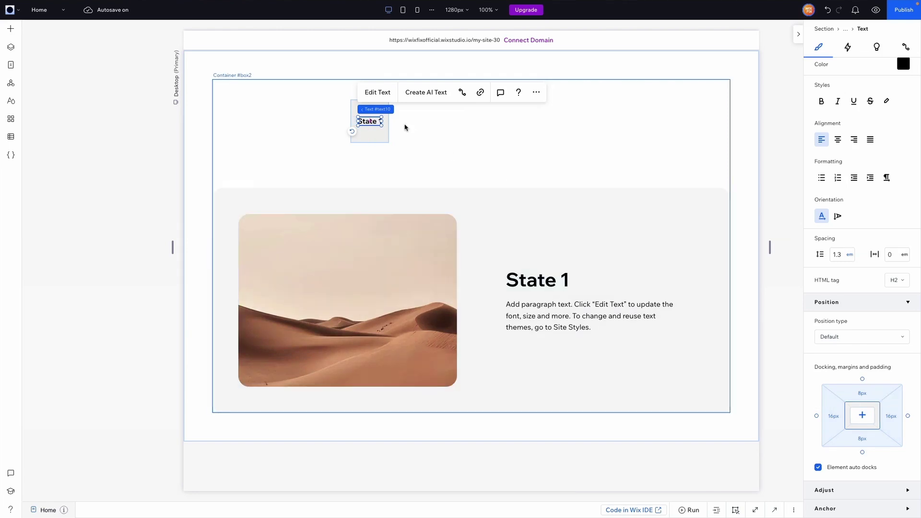
left_click(420, 140)
left_click(369, 140)
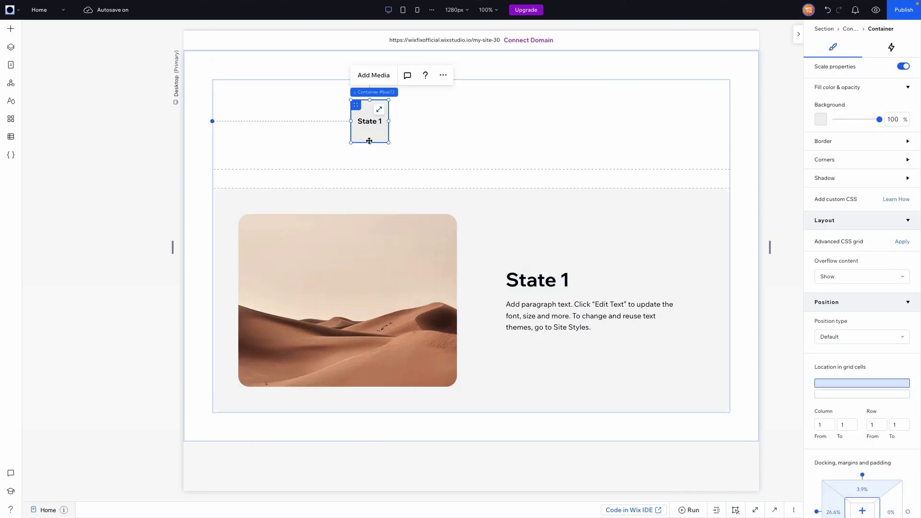
left_click_drag(369, 142, 370, 106)
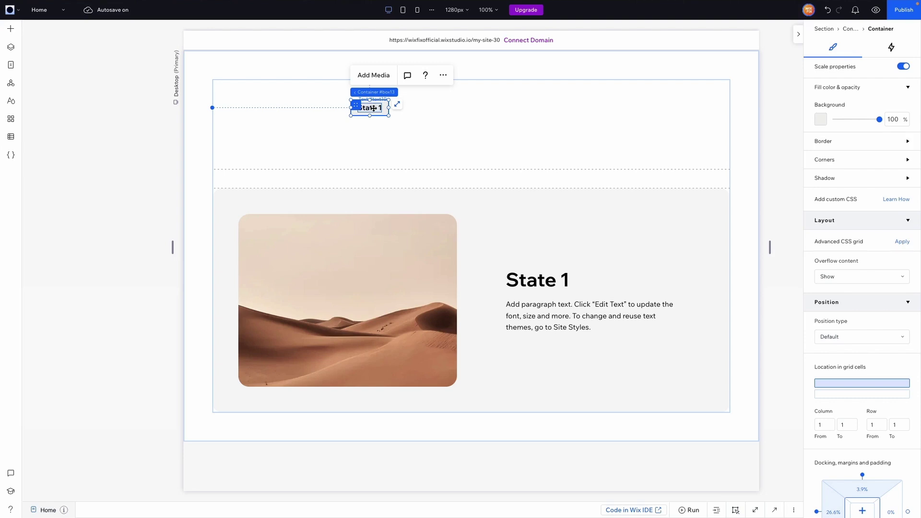
- Move the small State 1 container toward the middle of the first row
left_click(372, 108)
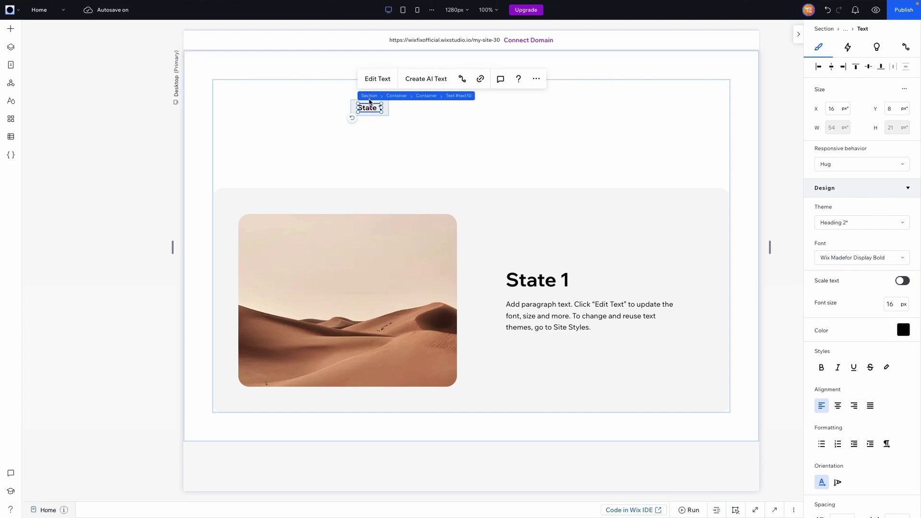
left_click(352, 107)
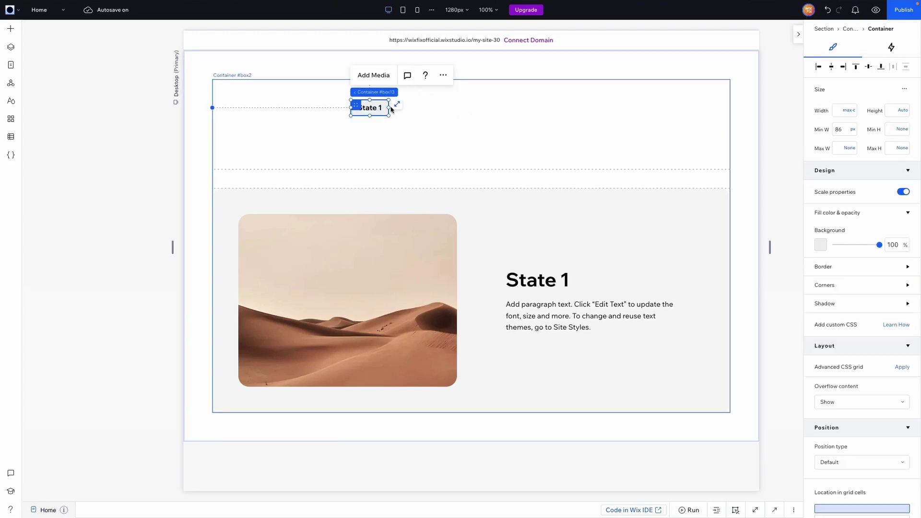
left_click_drag(356, 104, 531, 136)
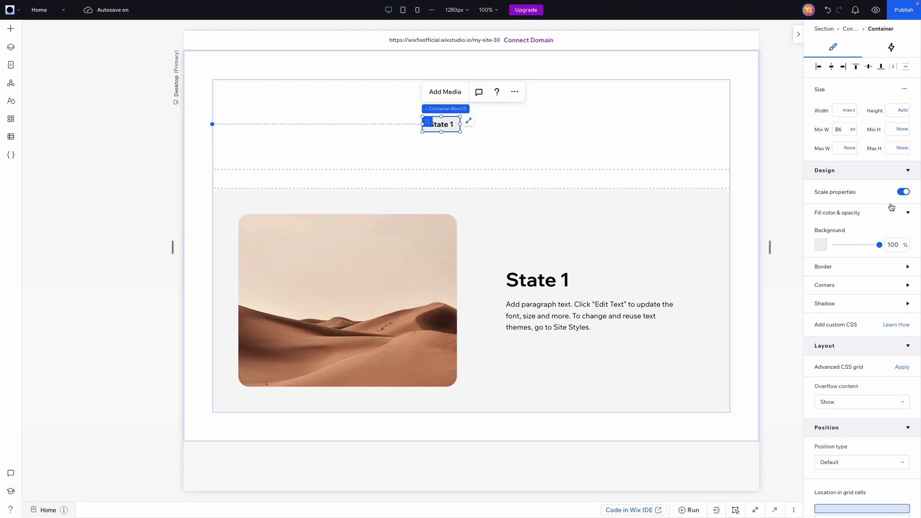
- Change the background fill of the State 1 title's container to black
left_click(823, 247)
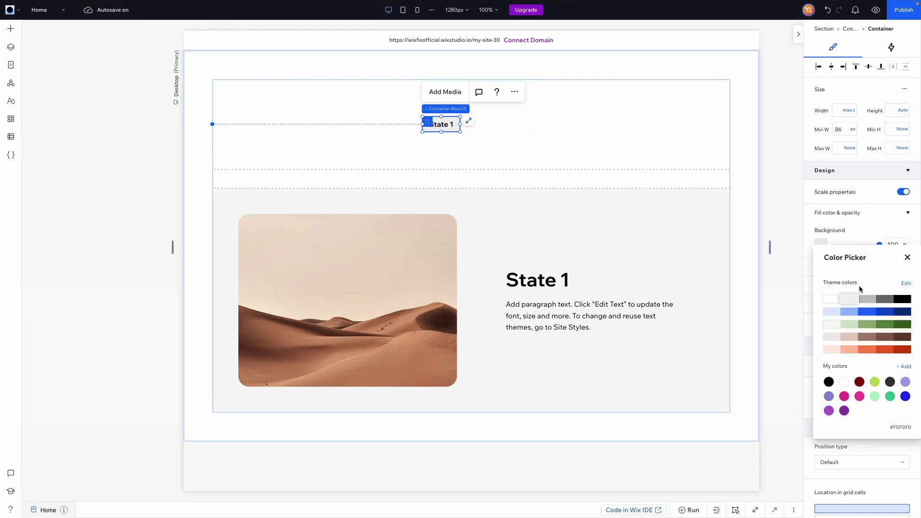
left_click(901, 299)
left_click(907, 258)
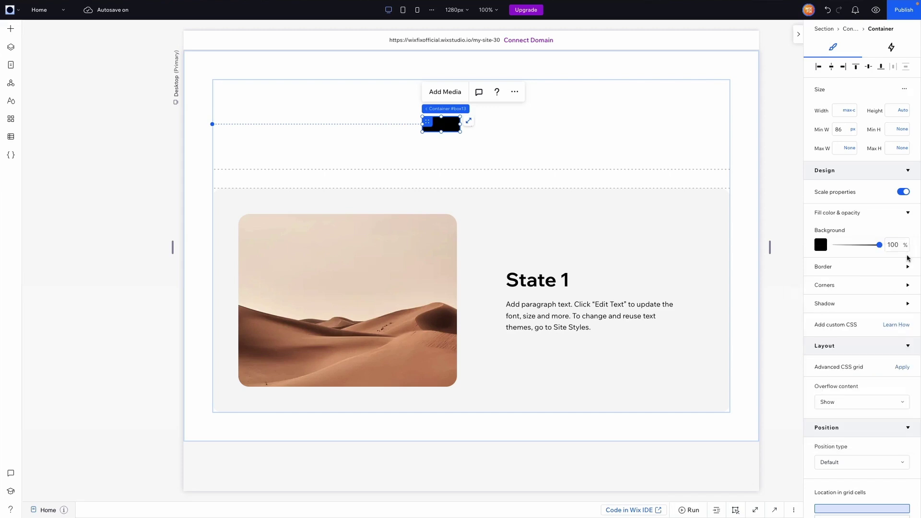
- Round all corners of the State 1 container with an 8 px radius and turn off its property scaling
left_click(825, 285)
left_click(822, 316)
type("8")
key("Return")
left_click(903, 191)
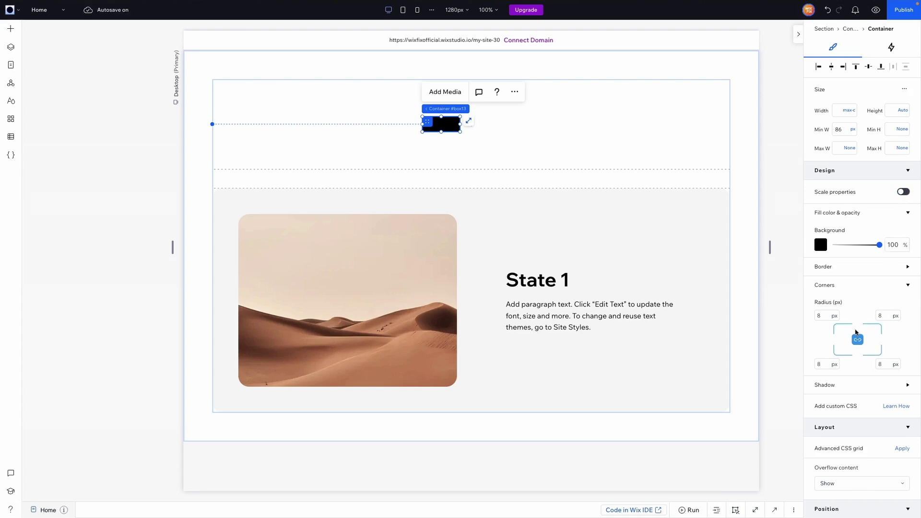
- Change the text color of the title inside the black State 1 button to white
key("Tab")
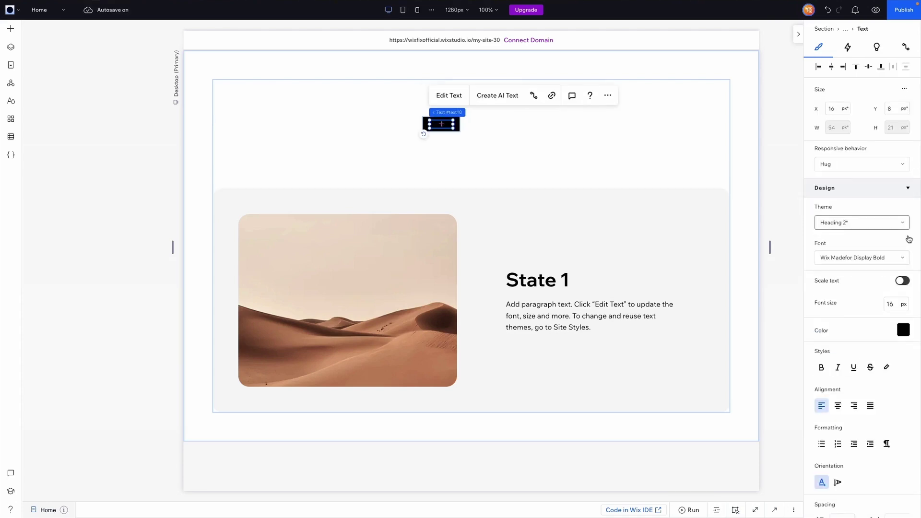
left_click(902, 331)
left_click(833, 381)
key("Escape")
left_click(692, 149)
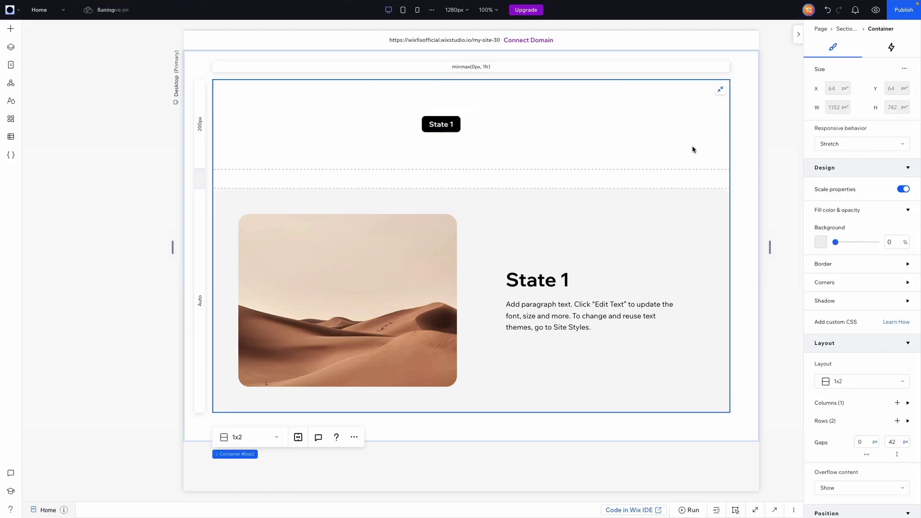
- Set the State 1 button container's border color to black and open its border width for editing
key("Tab")
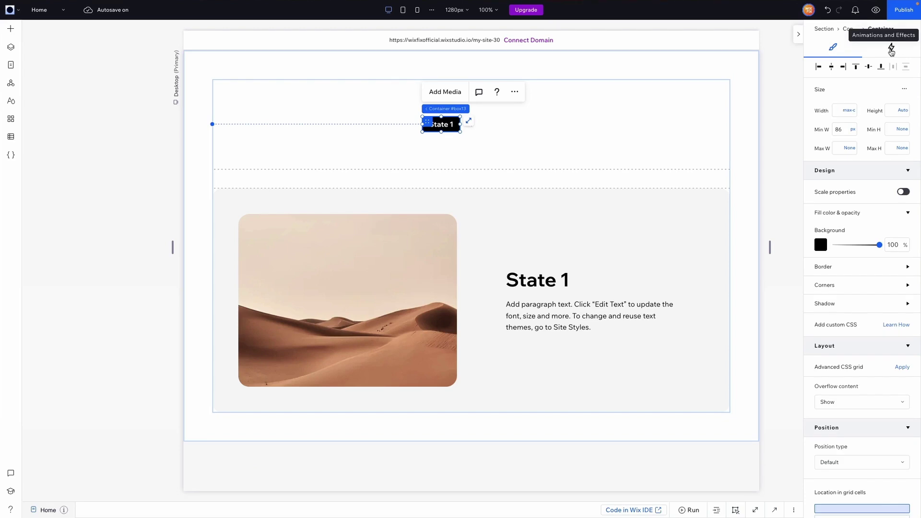
left_click(837, 266)
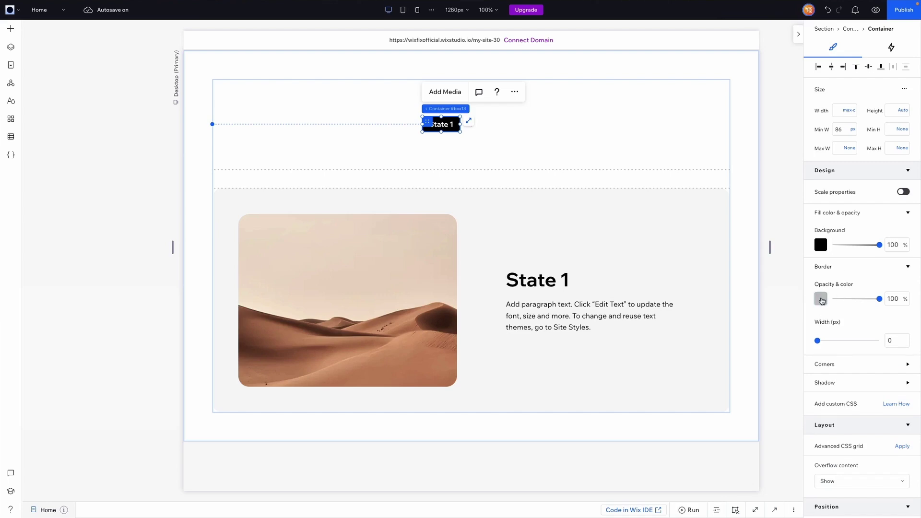
left_click(820, 298)
left_click(903, 351)
left_click(907, 310)
left_click(893, 341)
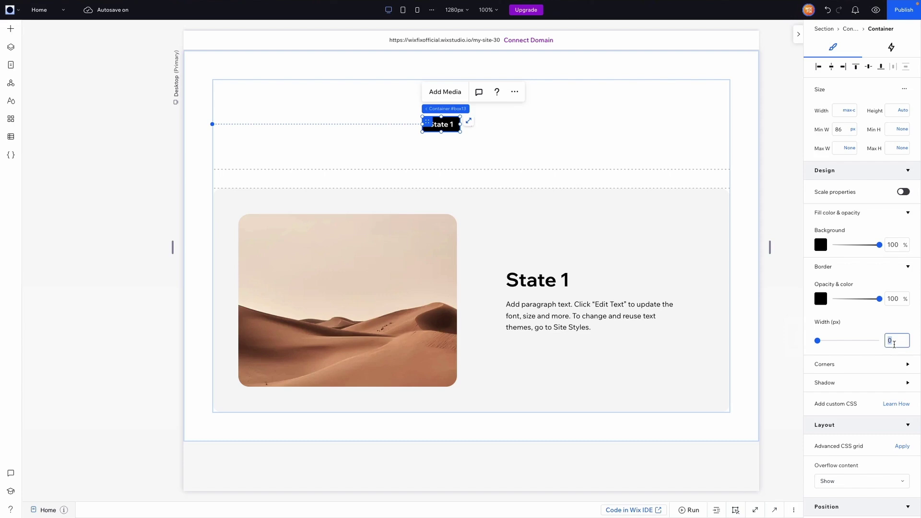
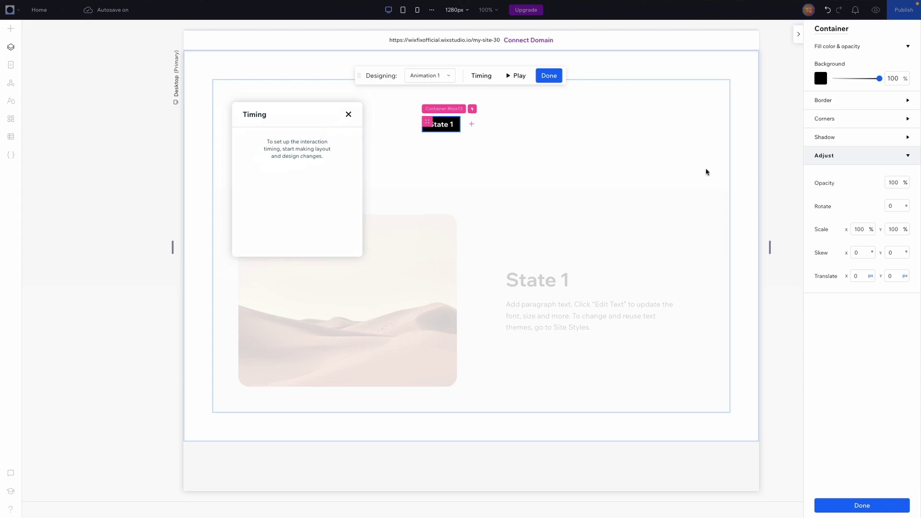
- Set the container's background opacity to 10% in Animation 1
left_click(900, 80)
type("0")
key("Return")
- Change the State 1 button title's text color to black in Animation 1
left_click(441, 124)
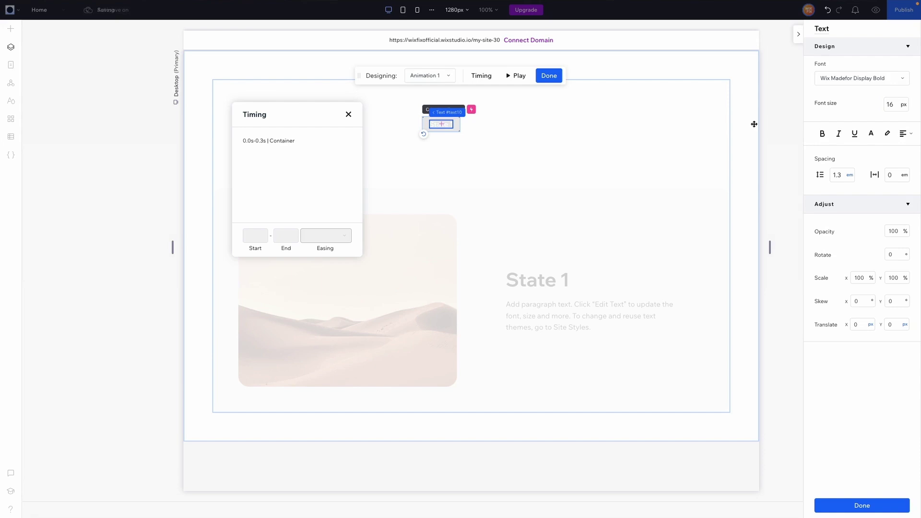
left_click(879, 134)
left_click(901, 229)
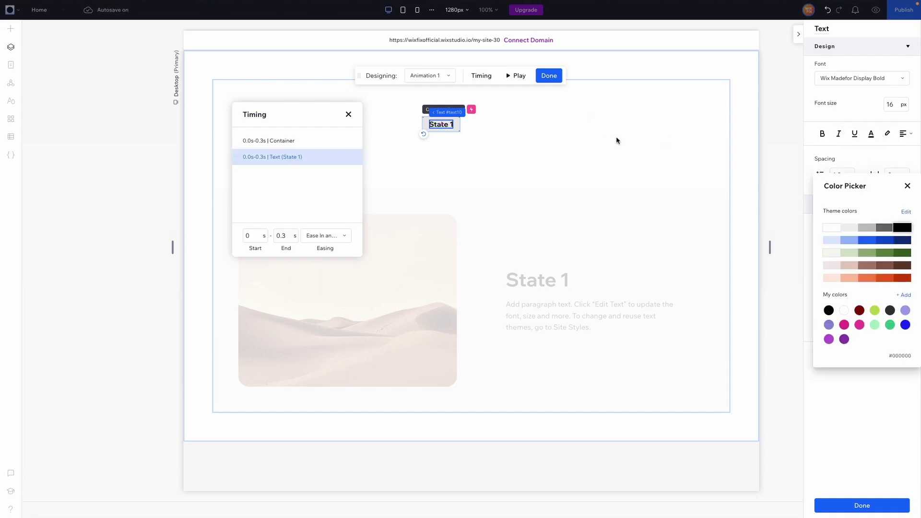
- Set the end time of both the State 1 text and its container to 0 s in Animation 1, and preview the page
left_click(287, 236)
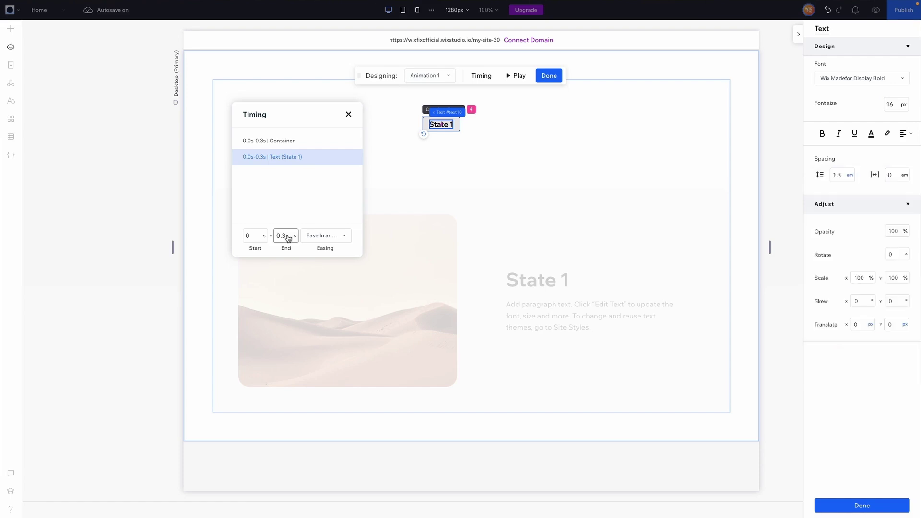
left_click(288, 235)
type("0")
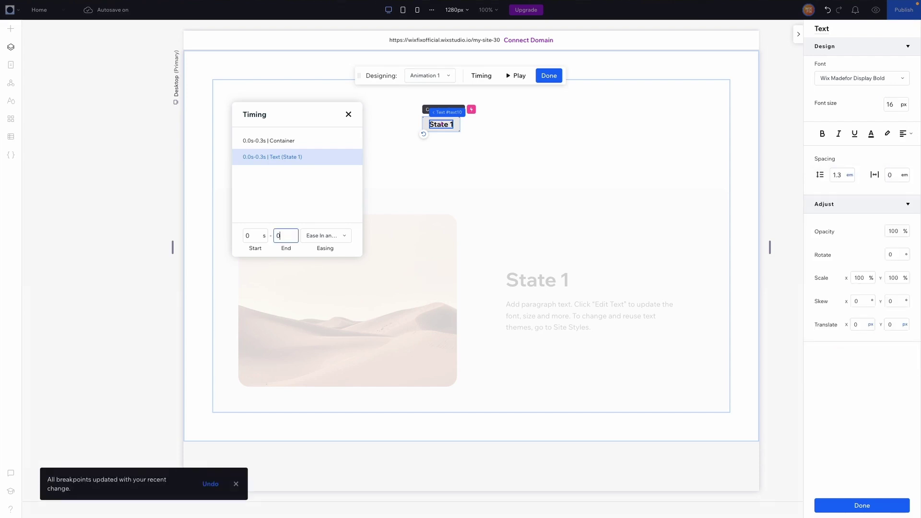
key("Return")
left_click(277, 159)
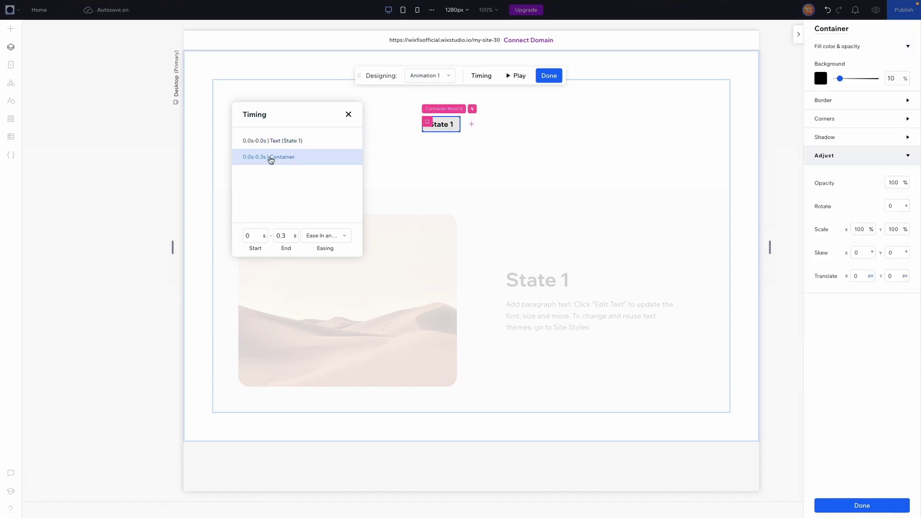
left_click(287, 237)
type("0")
key("Return")
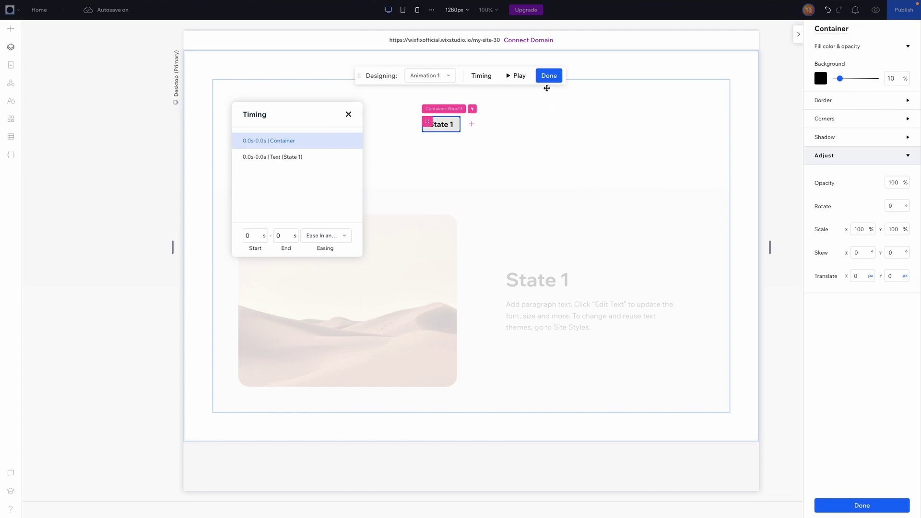
left_click(876, 10)
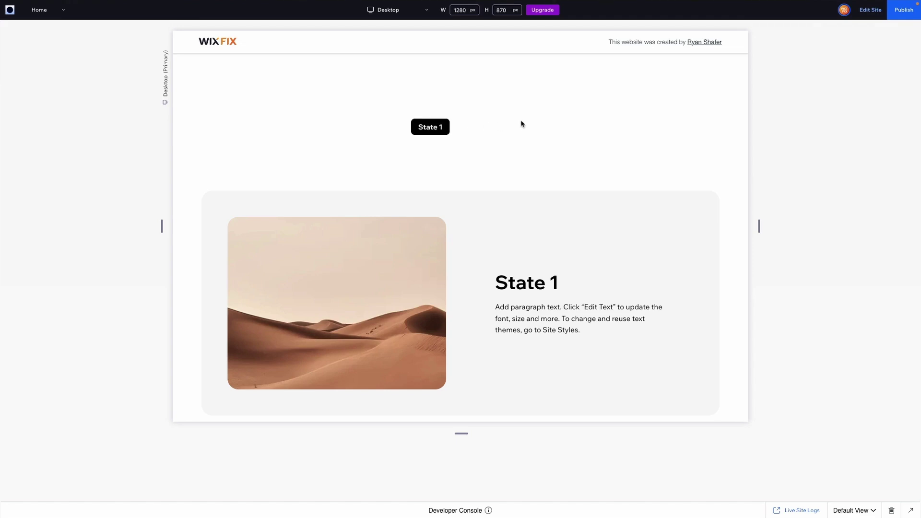
left_click(876, 19)
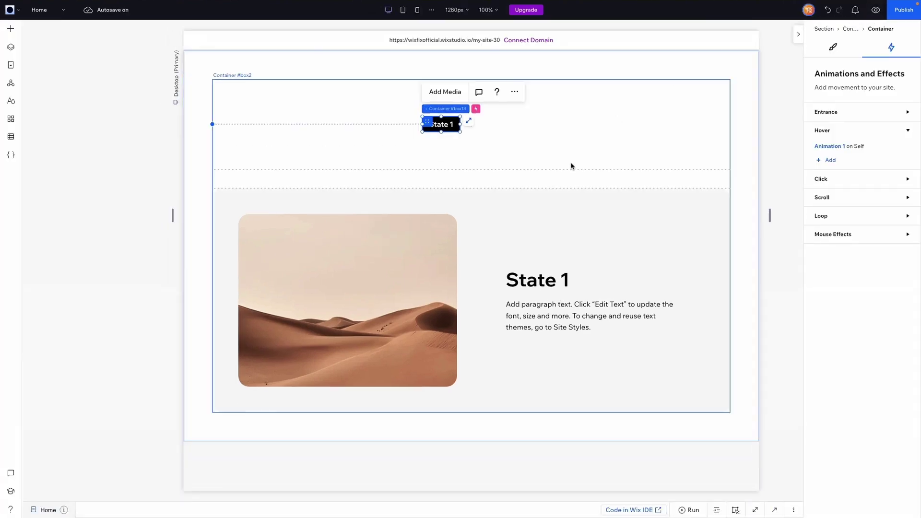
- Reopen the button's hover animation and set the Initial state's end time to 0 s for both the container and the State 1 text
left_click(905, 146)
left_click(880, 157)
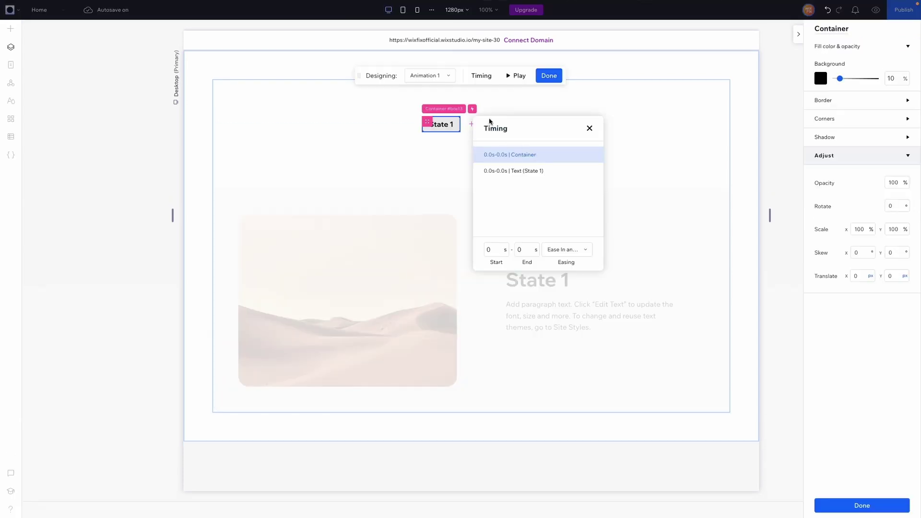
left_click(425, 77)
left_click(426, 107)
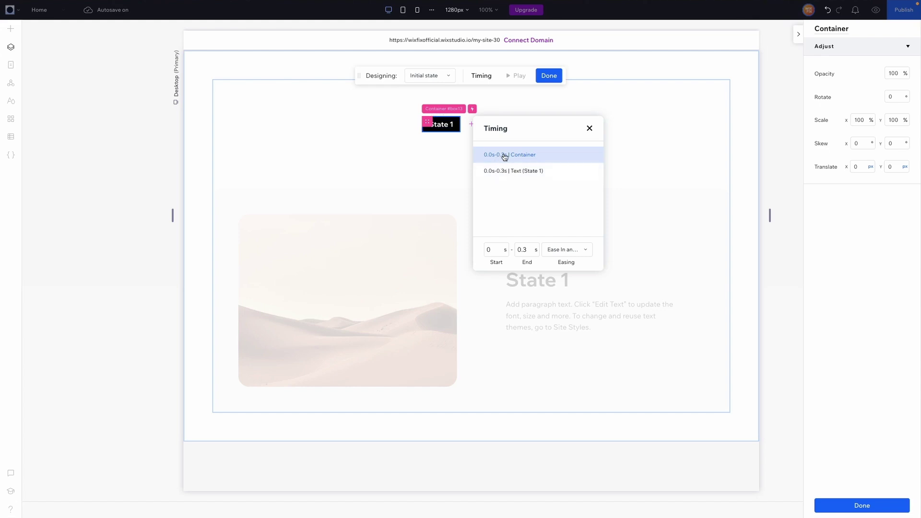
left_click(527, 249)
type("0")
left_click(514, 171)
left_click(527, 250)
type("0")
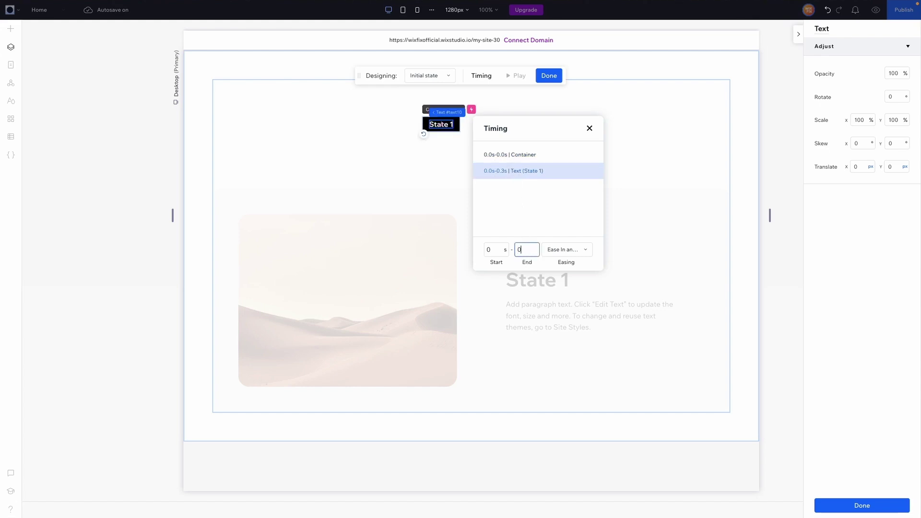
left_click(557, 210)
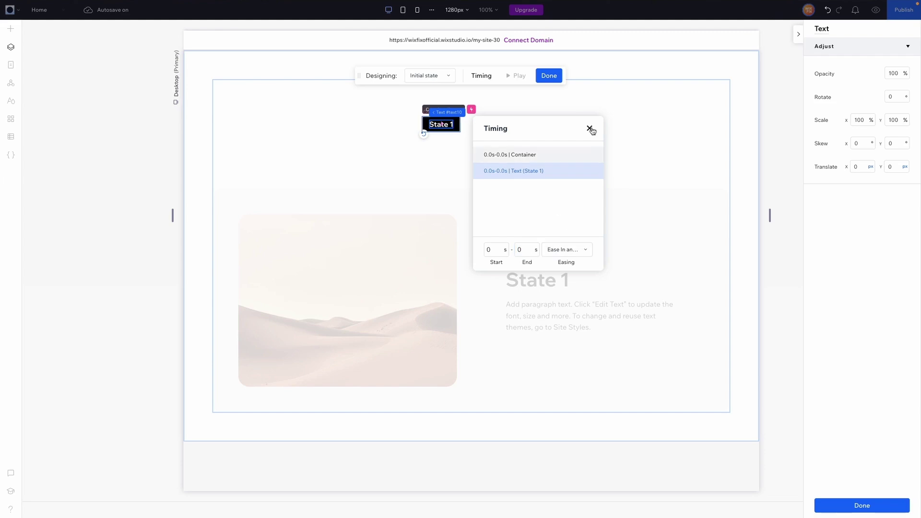
left_click(545, 77)
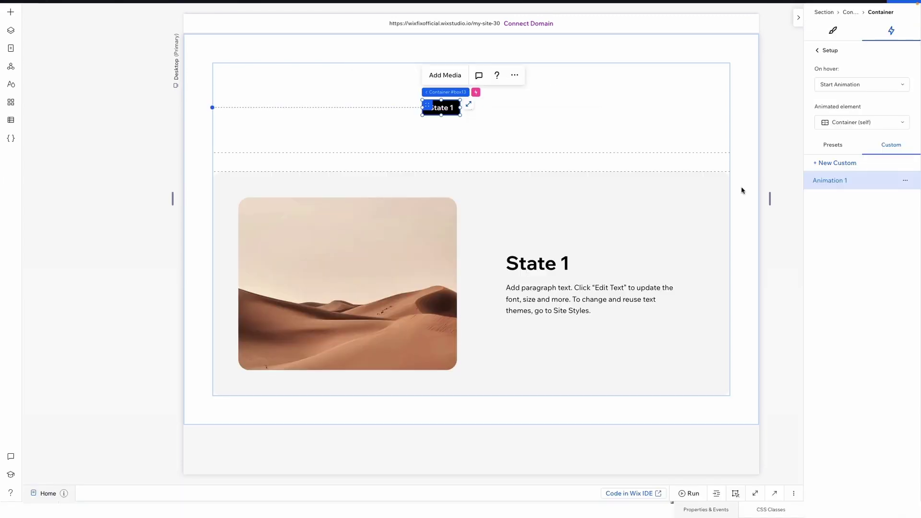
- Rename the custom animation Animation 1 as Hover
left_click(905, 182)
left_click(891, 208)
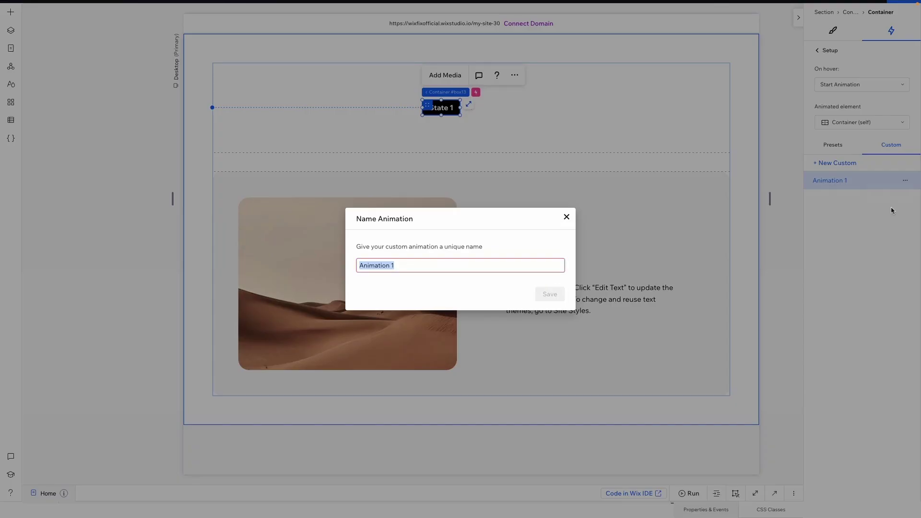
type("Hover")
left_click(547, 295)
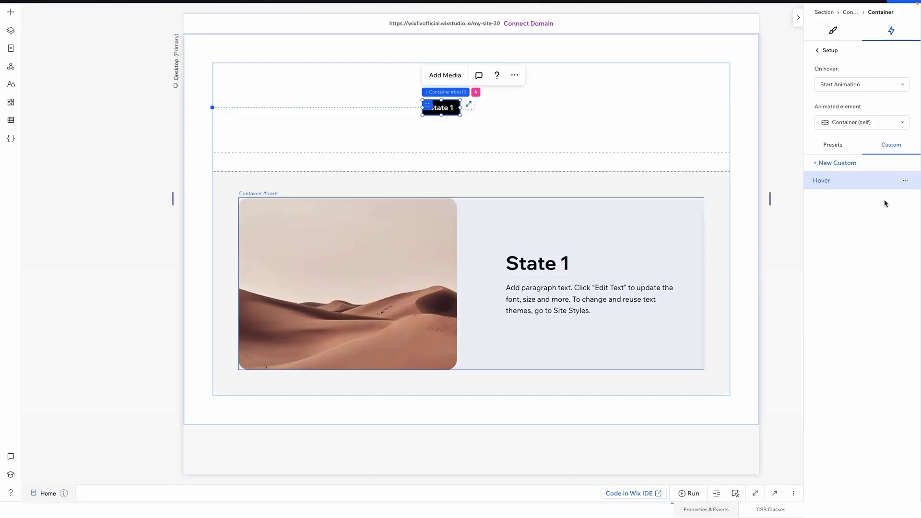
- Remove the Hover animation from the State 1 container and create a new custom hover animation on the container itself
left_click(819, 51)
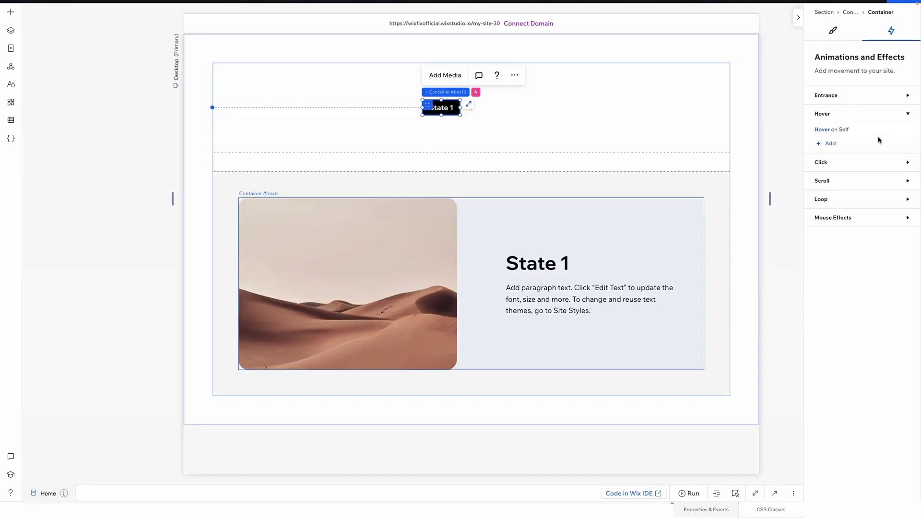
left_click(907, 132)
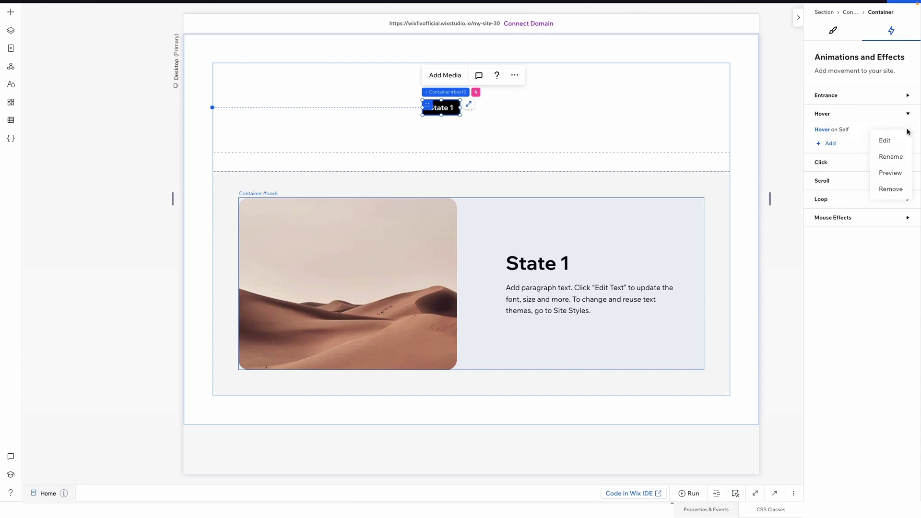
left_click(892, 189)
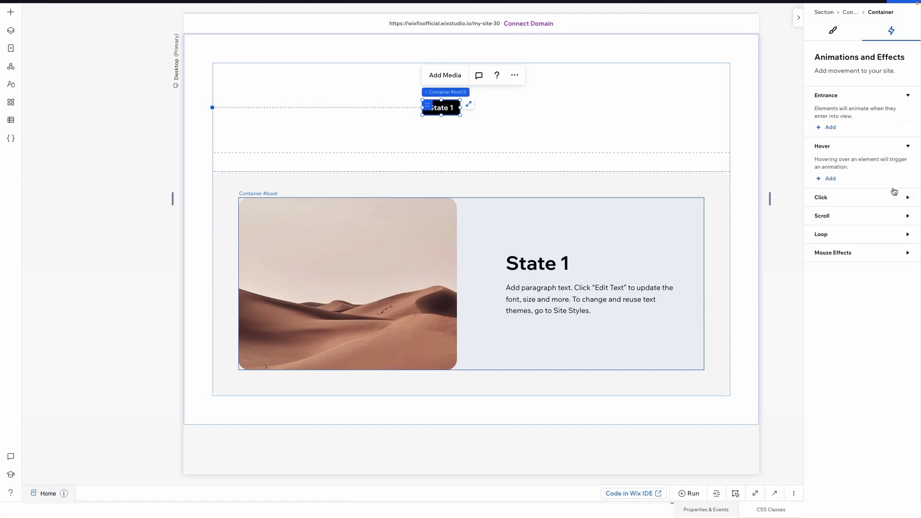
left_click(830, 179)
left_click(890, 146)
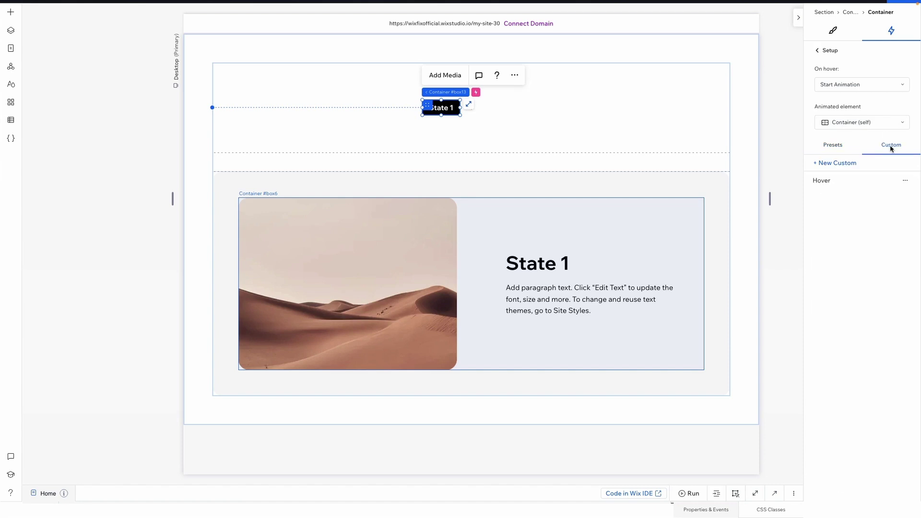
left_click(828, 164)
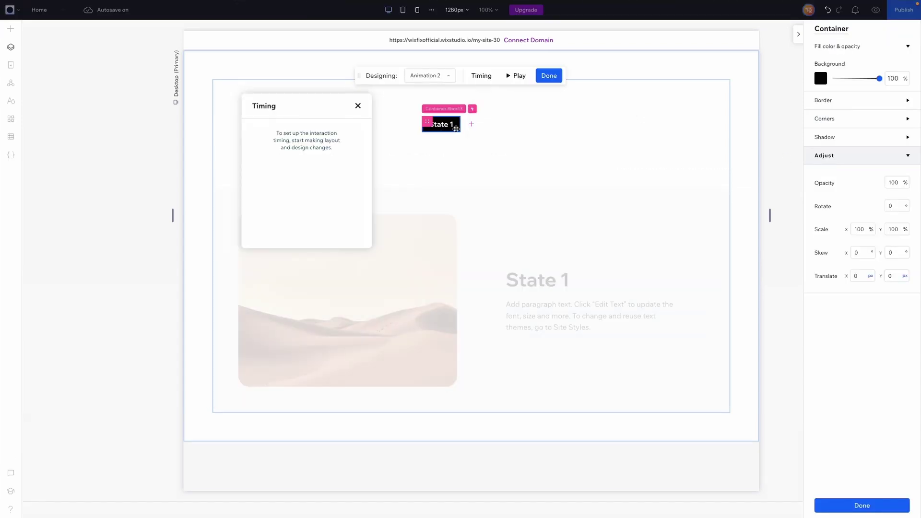
- Try a black text highlight on the State 1 button title in Animation 2
left_click(455, 128)
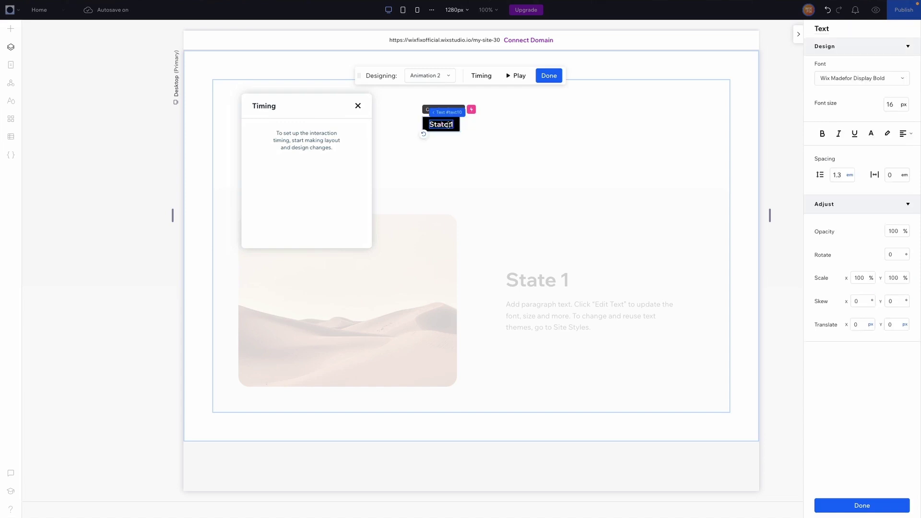
left_click(887, 134)
left_click(902, 230)
- Set the State 1 container's background opacity to 0% in Animation 2
left_click(425, 121)
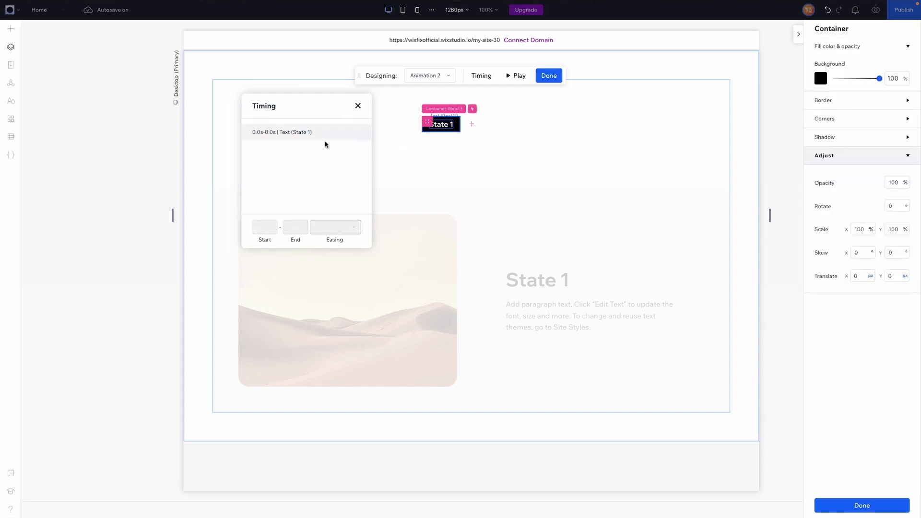
left_click(899, 80)
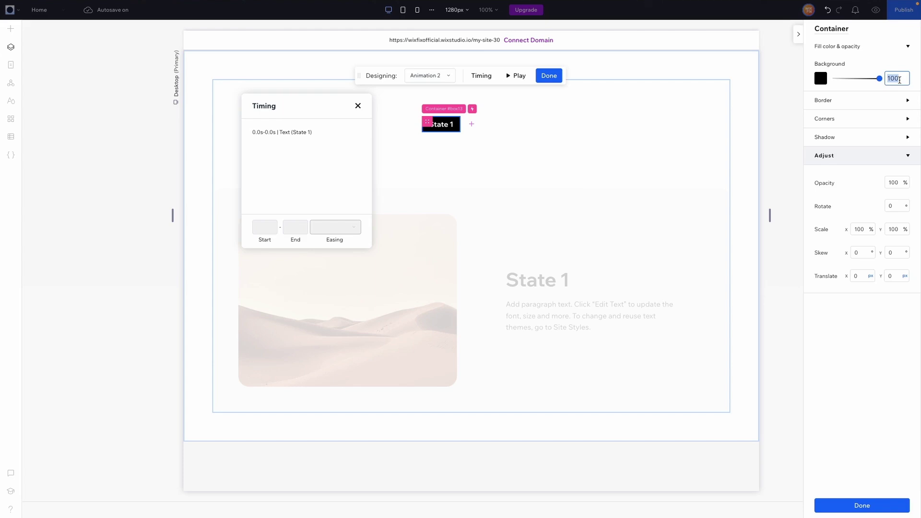
type("0")
key("Return")
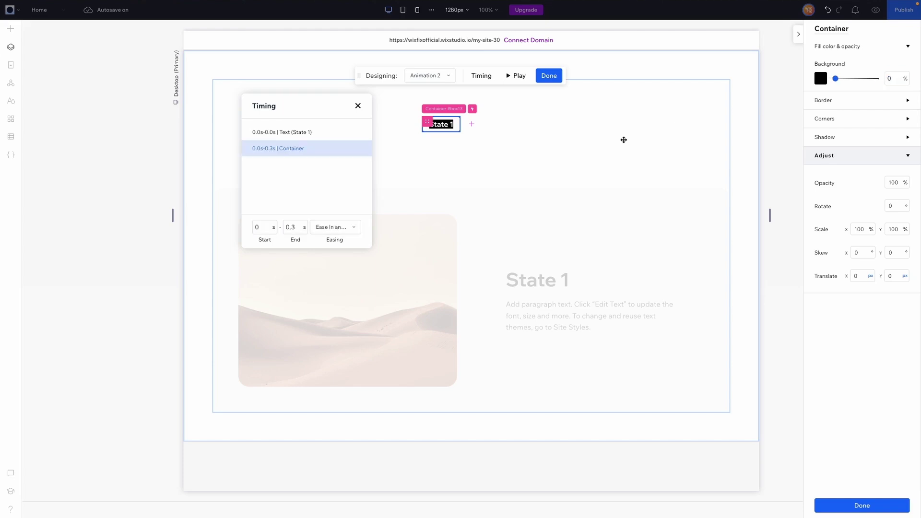
- Remove the black highlight from the State 1 button title in Animation 2
left_click(450, 125)
left_click(888, 138)
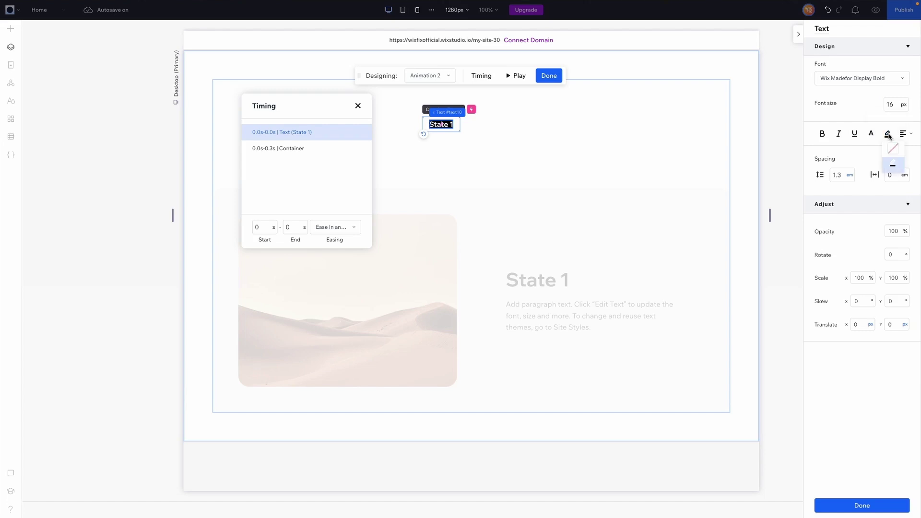
left_click(894, 160)
- In Animation 2, color the State 1 button title black and set the container's end time to 0 s
left_click(873, 136)
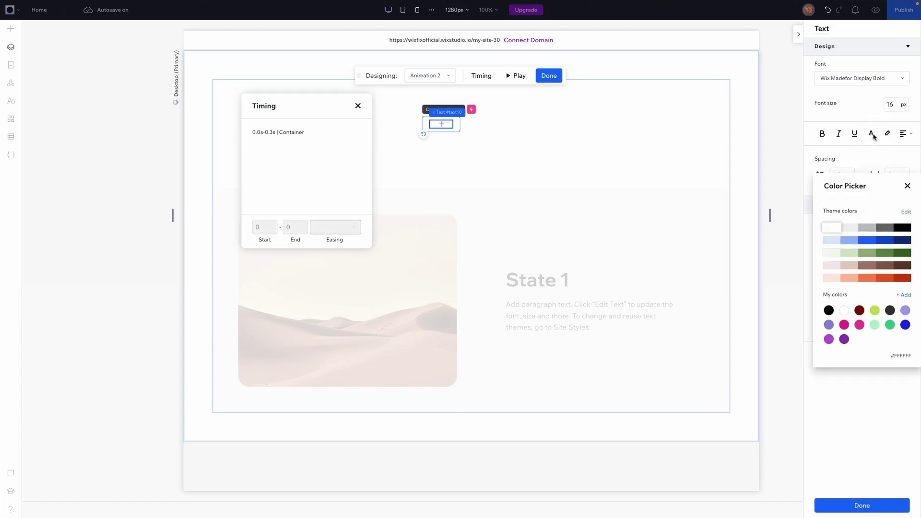
left_click(902, 227)
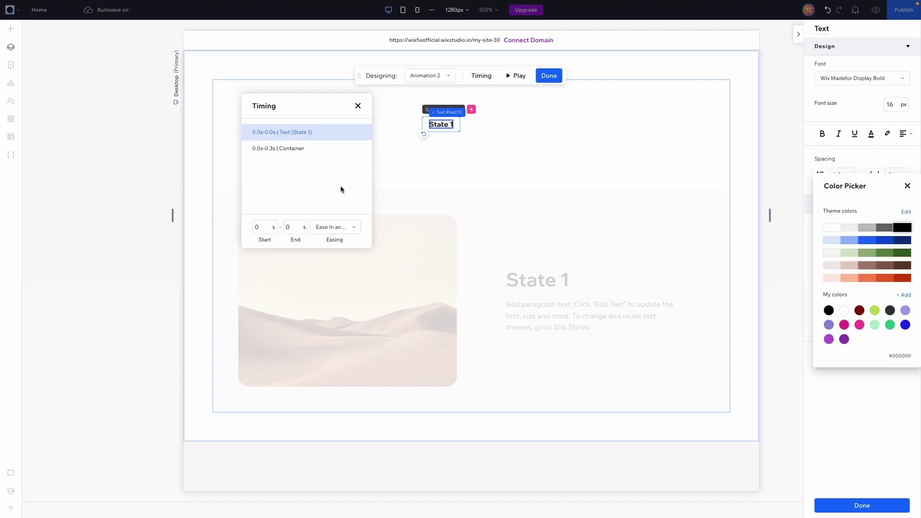
left_click(288, 151)
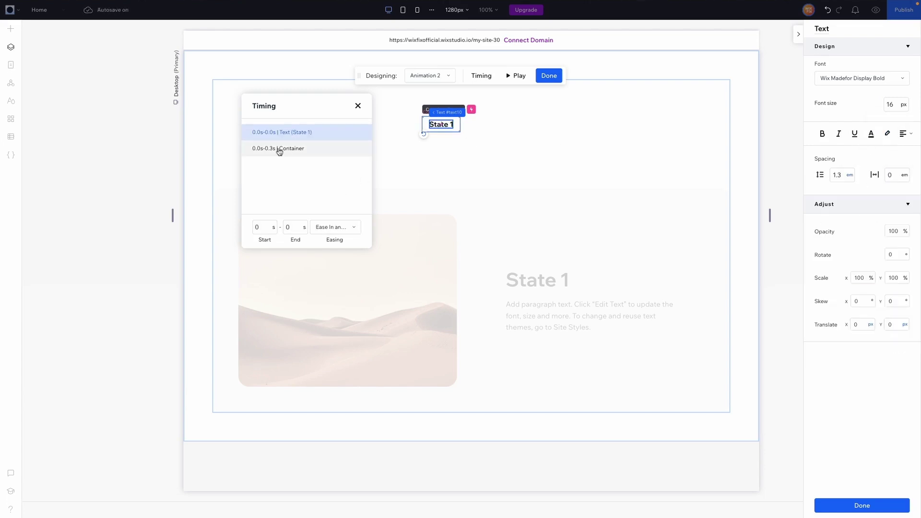
double_click(291, 227)
type("0")
key("Return")
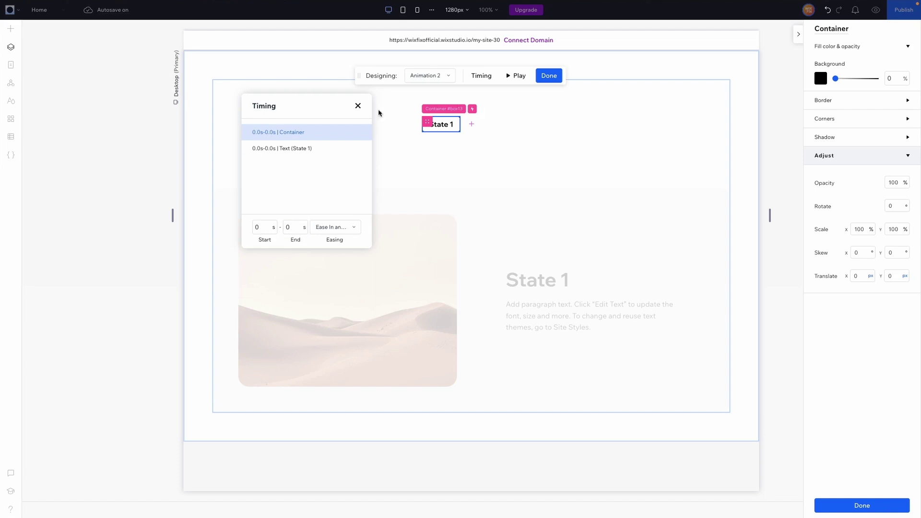
- Set the State 1 container's end time to 0 s in the initial state and finish designing the animation
left_click(422, 82)
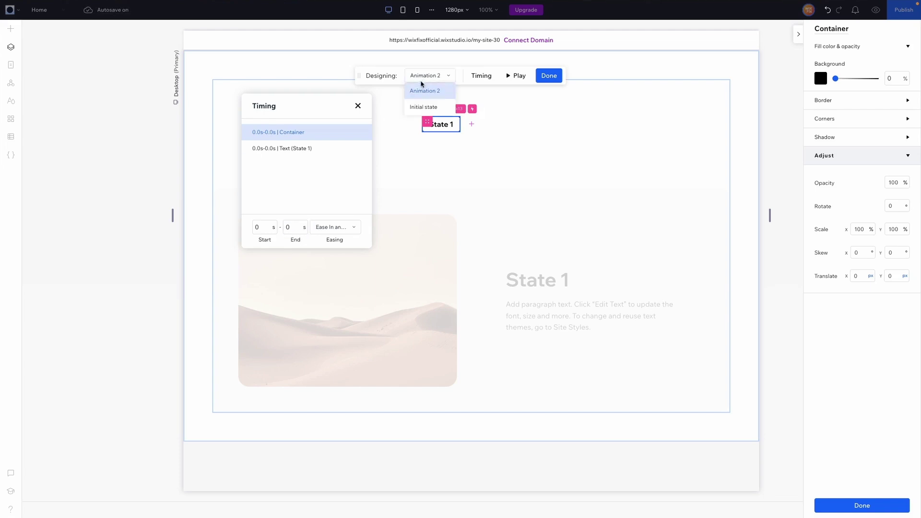
left_click(420, 106)
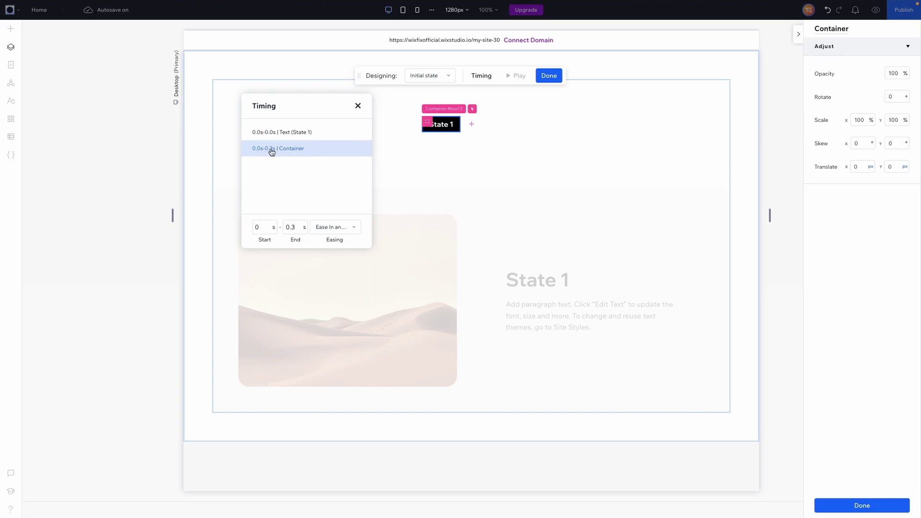
double_click(290, 228)
type("0")
key("Return")
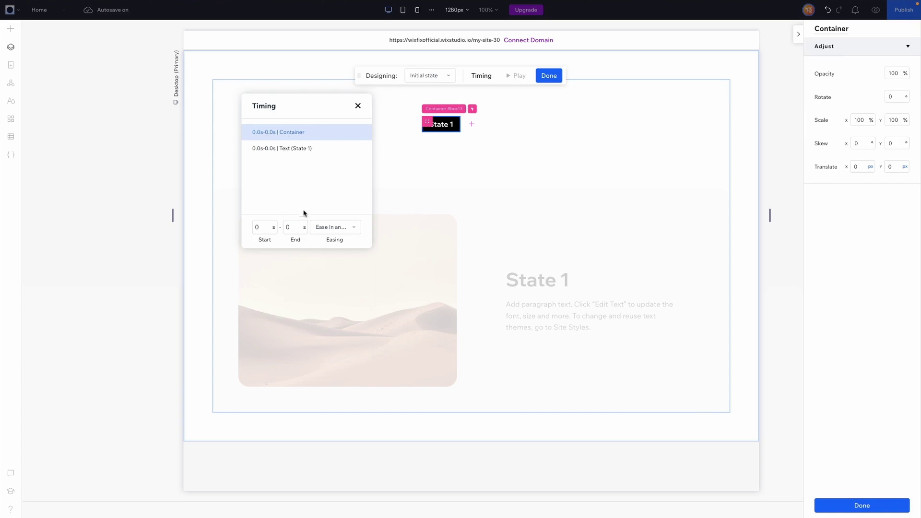
left_click(553, 78)
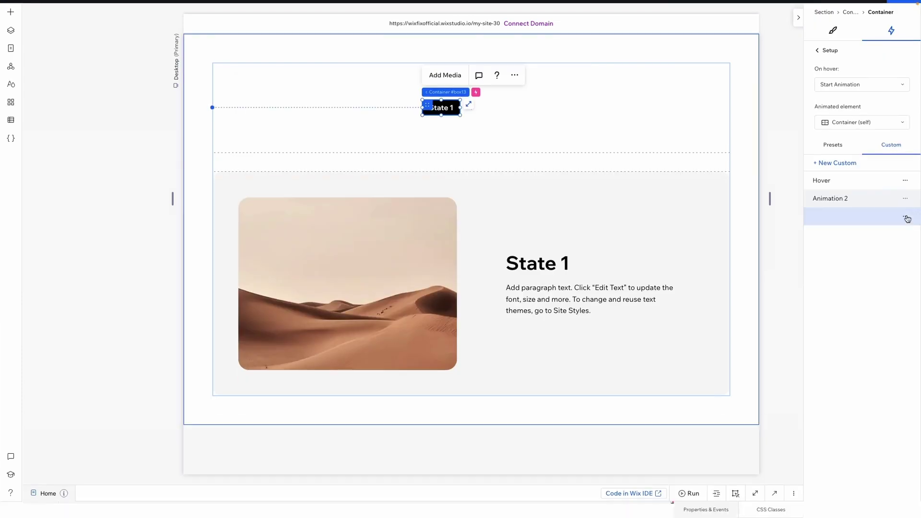
- Rename the custom animation Animation 2 as Inactive and remove it from the State 1 container's hover effects
left_click(906, 202)
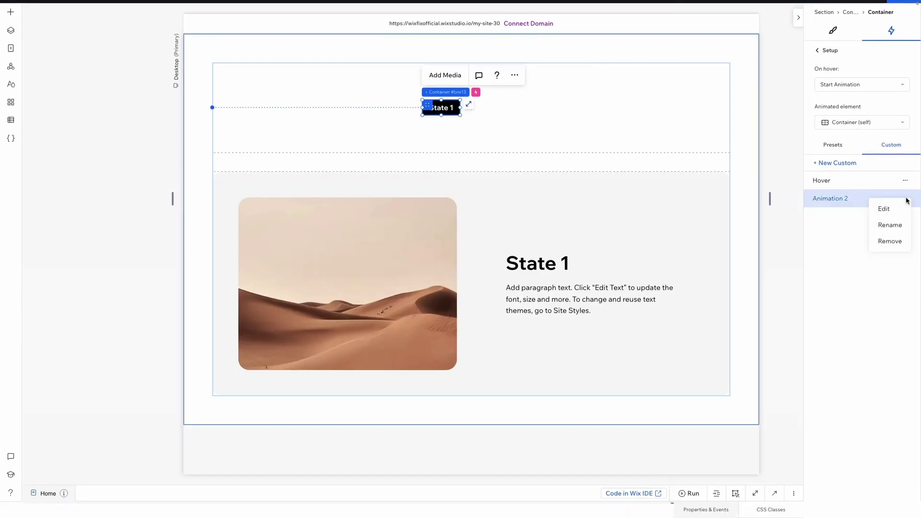
left_click(896, 222)
type("Inactive")
left_click(551, 296)
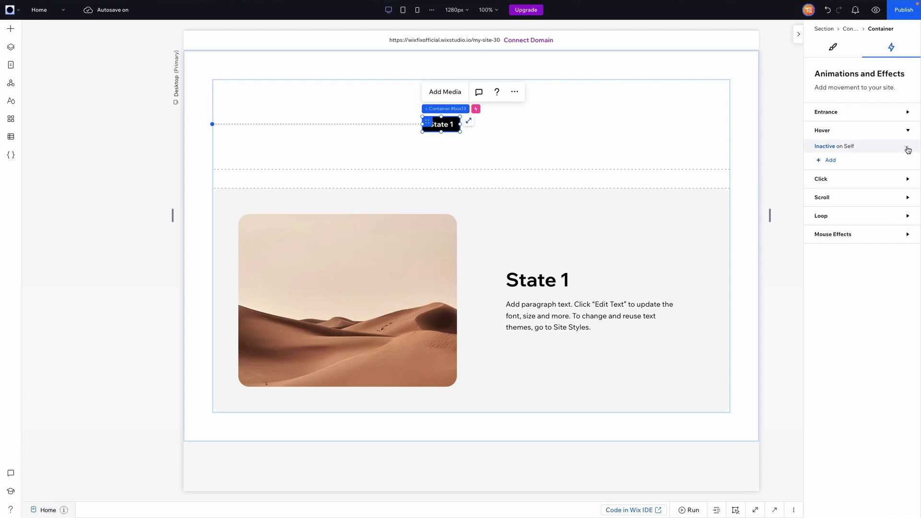
left_click(908, 149)
left_click(887, 203)
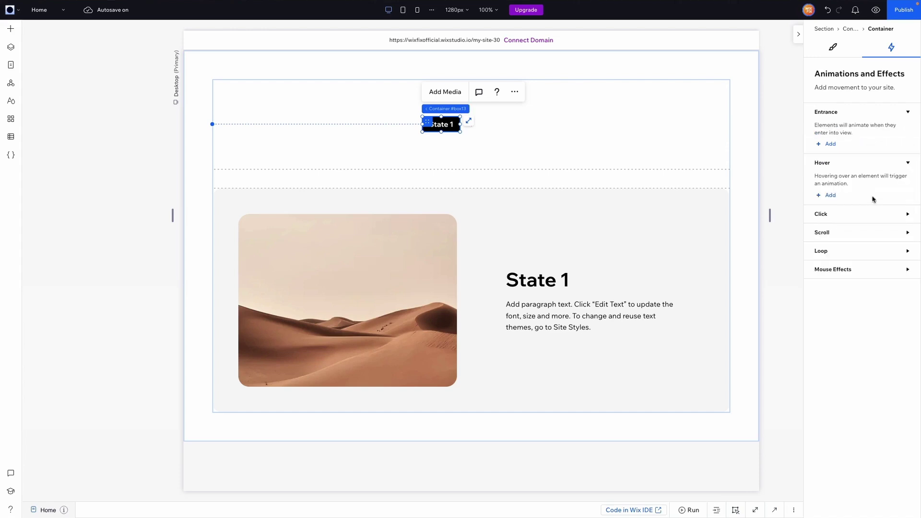
- Duplicate the State 1 button container and place the copy directly to the right of the original, in line with it
left_click(408, 120)
left_click(427, 121)
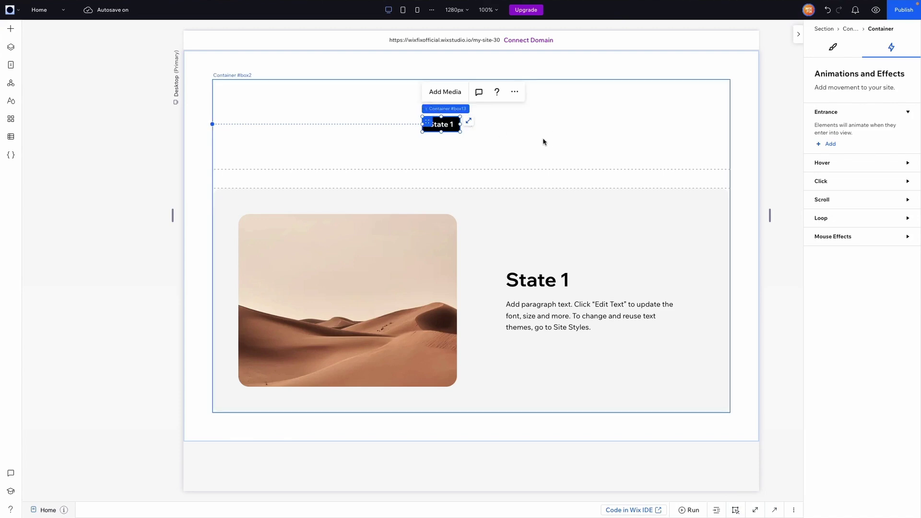
left_click(528, 137)
key("ctrl+v")
left_click_drag(471, 245, 470, 124)
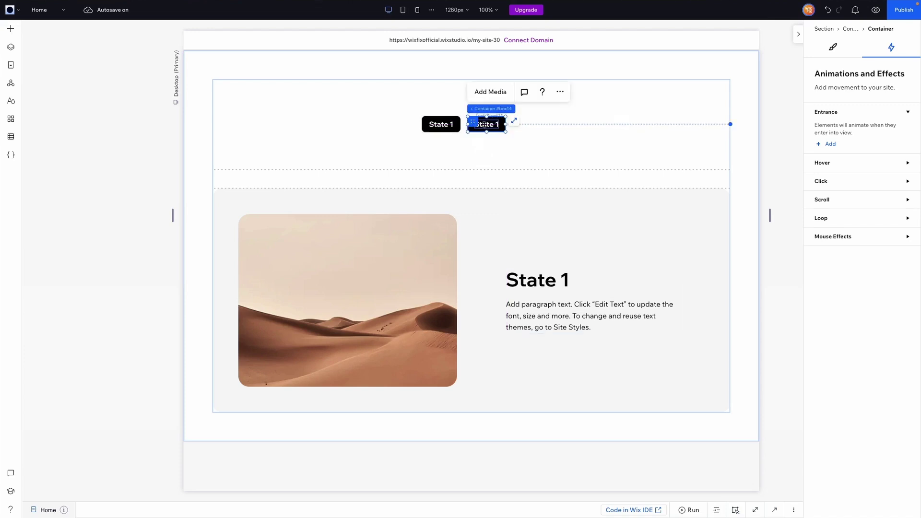
- Change the title of the duplicated button to State 2
double_click(486, 125)
type("State 2")
left_click(539, 144)
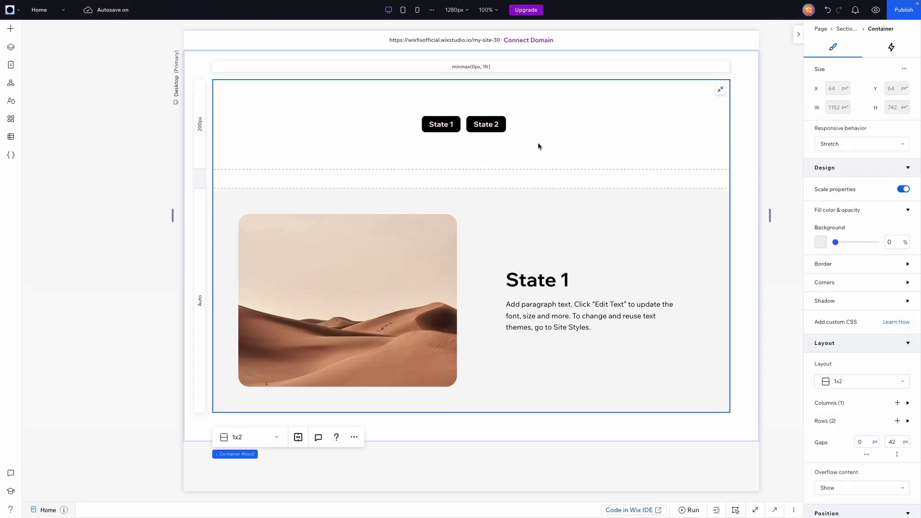
left_click(456, 126)
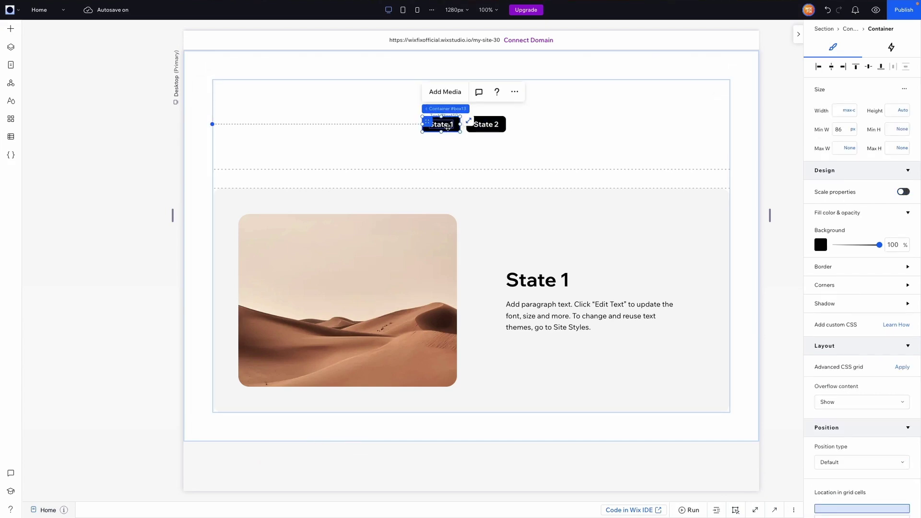
- Set the State 2 container's background opacity to 0% and its title color to black
left_click(501, 119)
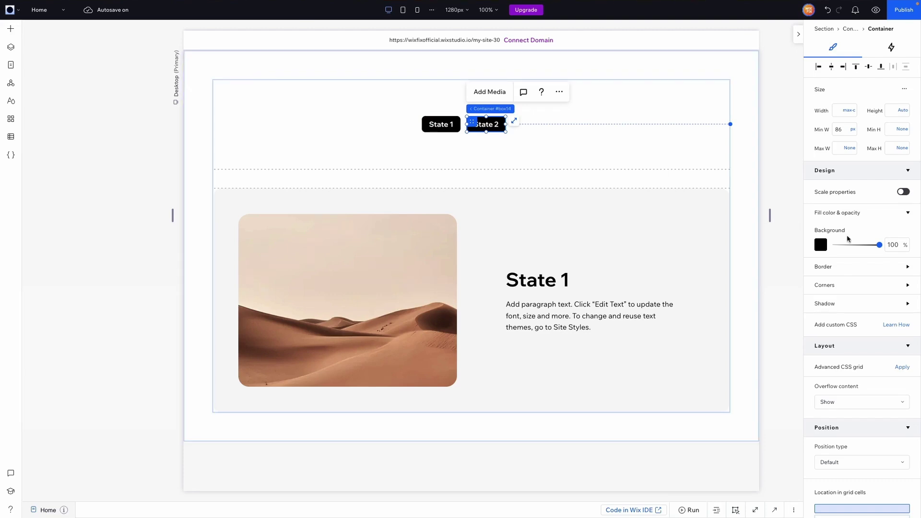
left_click(899, 250)
type("0")
key("Tab")
left_click(902, 330)
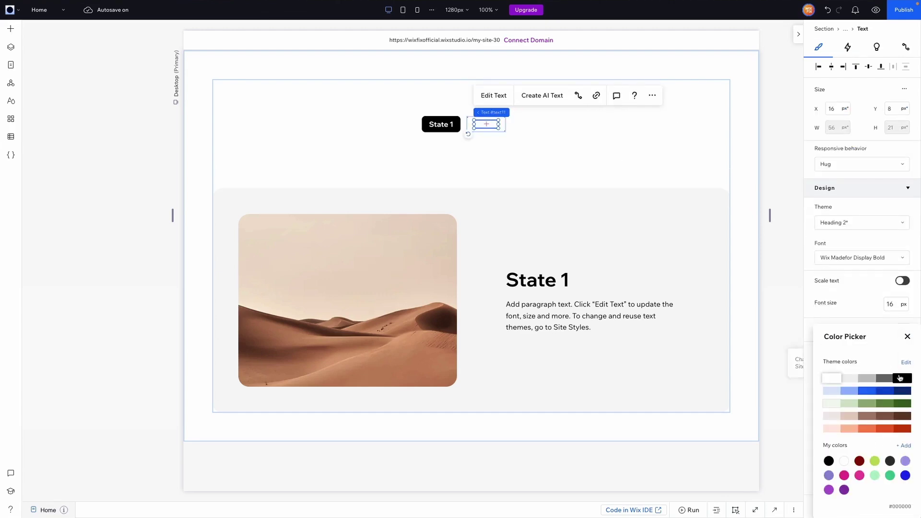
left_click(900, 378)
left_click(678, 150)
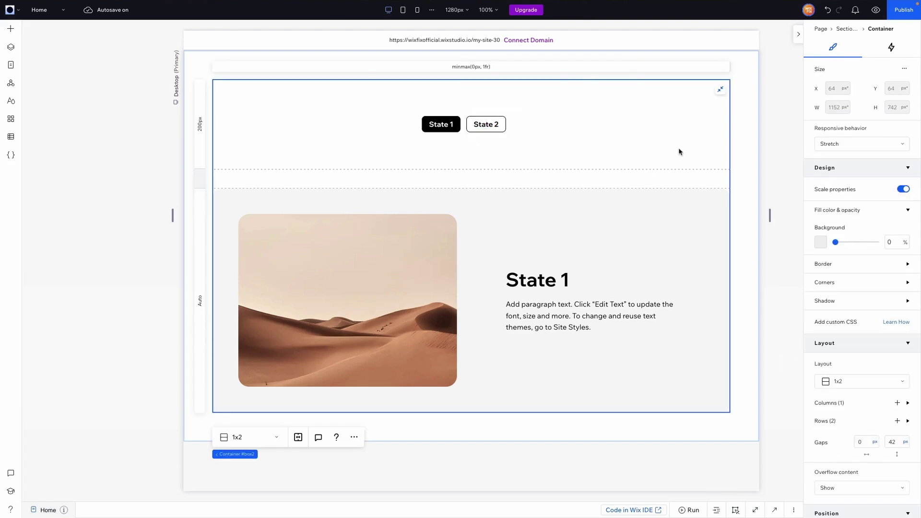
- Add a hover interaction to the State 2 container and create a new custom animation on the container itself
left_click(469, 124)
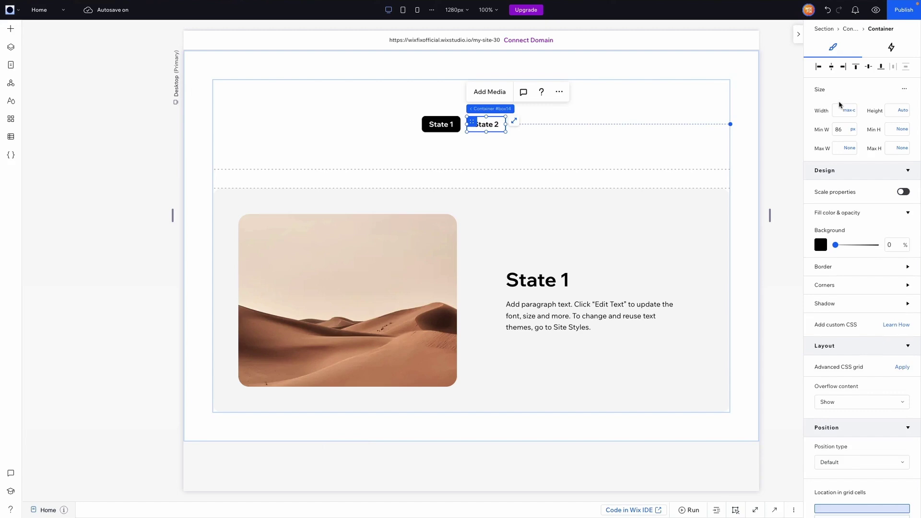
left_click(889, 50)
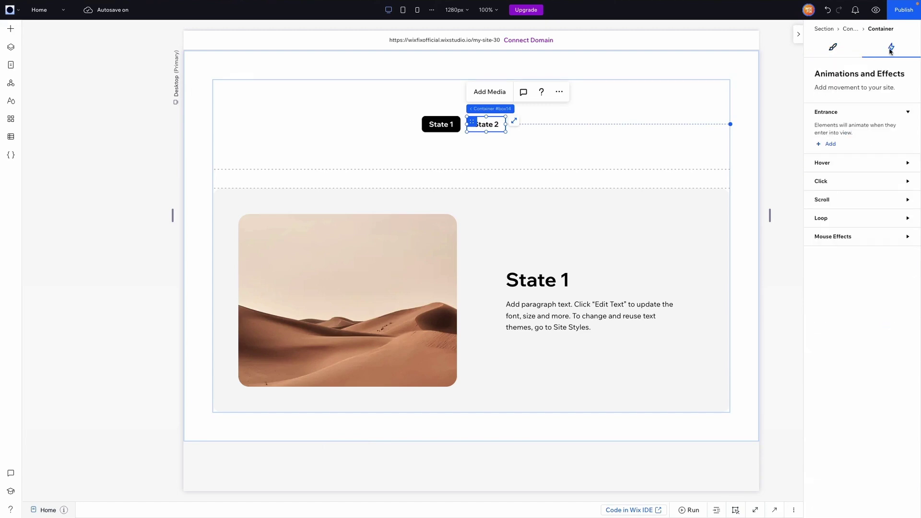
left_click(834, 168)
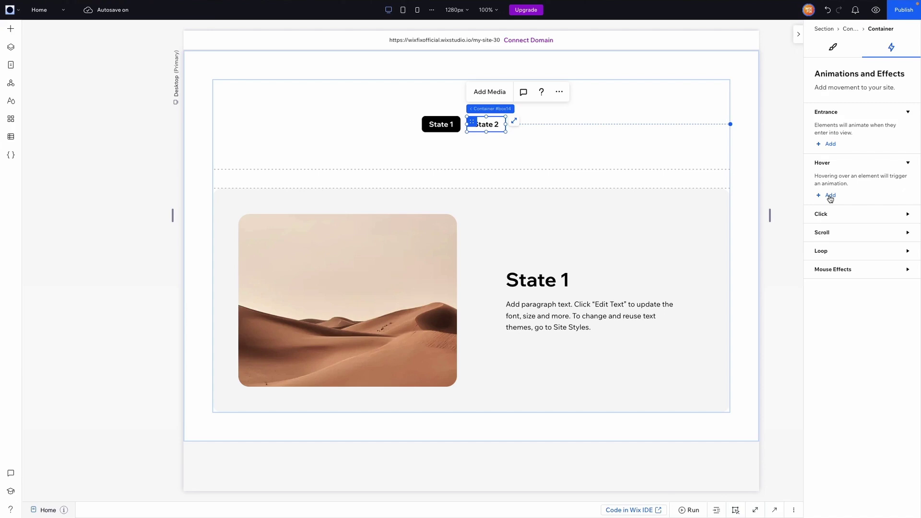
left_click(829, 196)
left_click(892, 163)
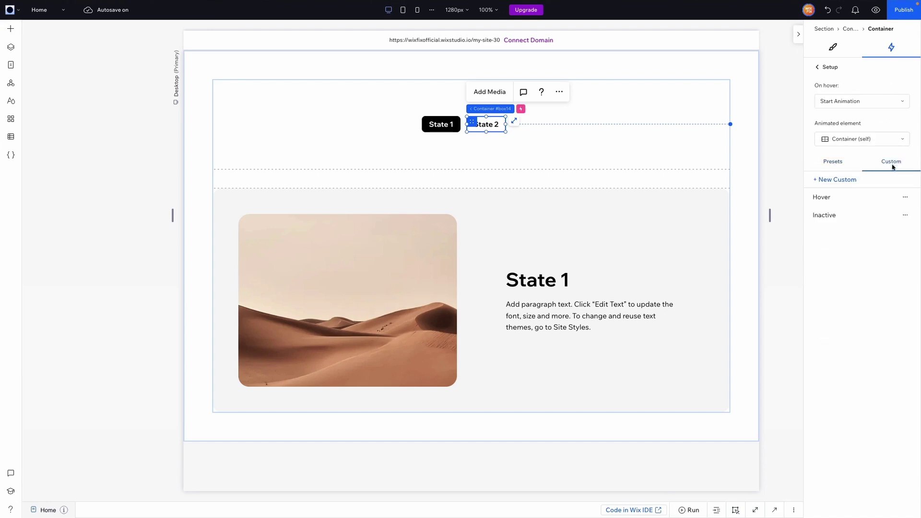
left_click(832, 179)
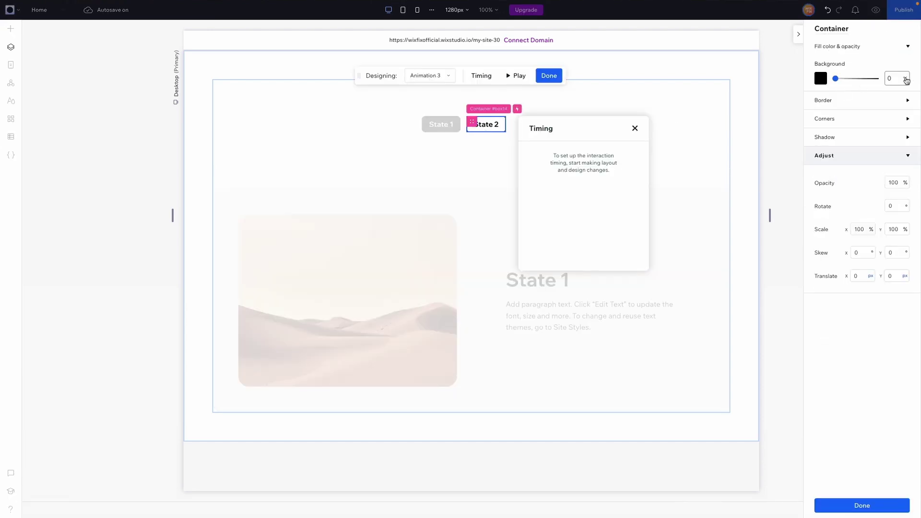
- In Animation 3, set the State 2 container's background opacity to 100% and its title color to white
left_click(897, 78)
type("100")
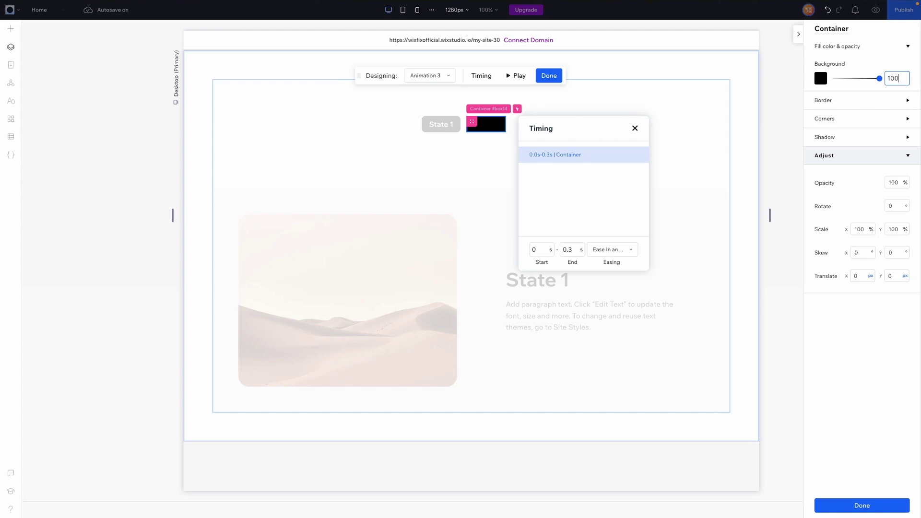
double_click(488, 123)
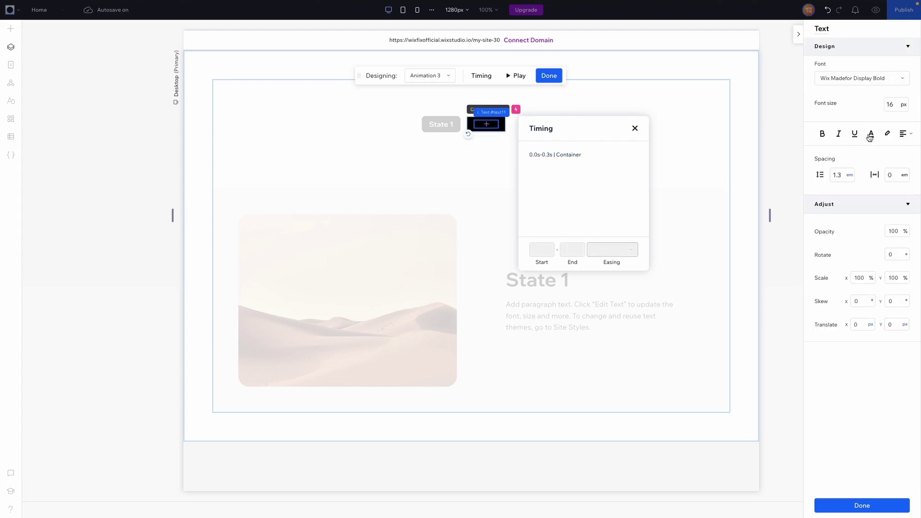
left_click(870, 133)
left_click(835, 232)
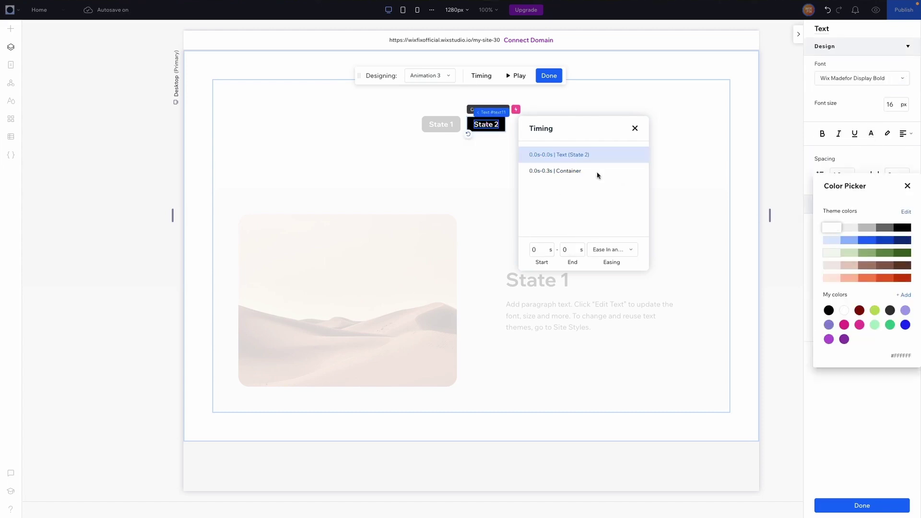
- Set the State 2 container's end time to 0 s in both Animation 3 and the initial state, and finish designing
left_click(547, 172)
left_click(573, 250)
type("0")
left_click(429, 75)
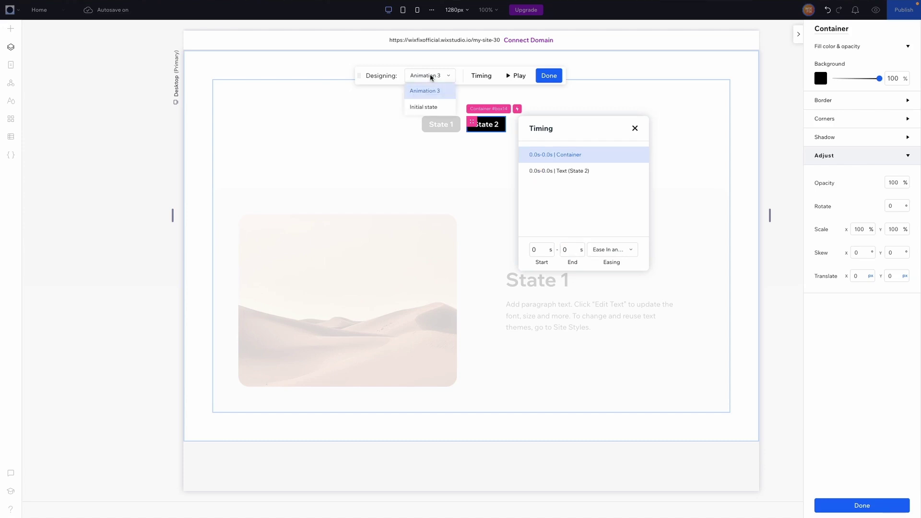
left_click(429, 107)
left_click(569, 250)
type("0")
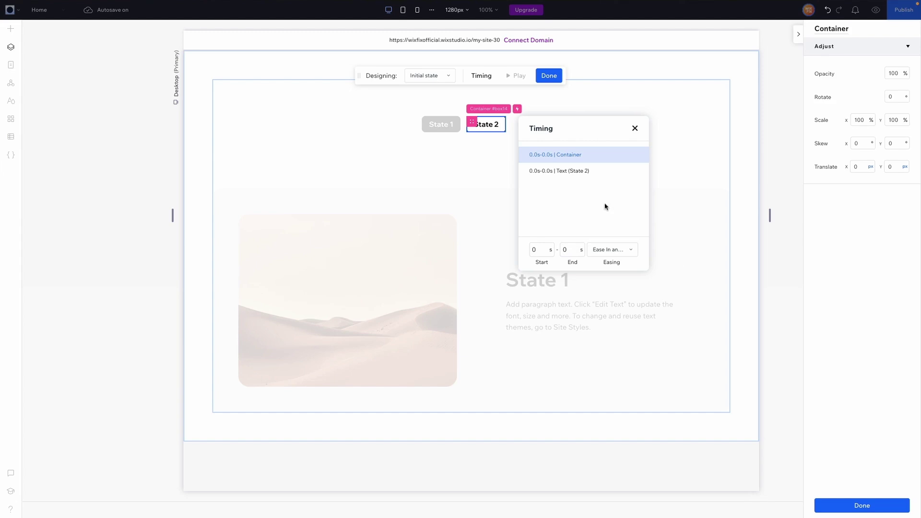
left_click(850, 506)
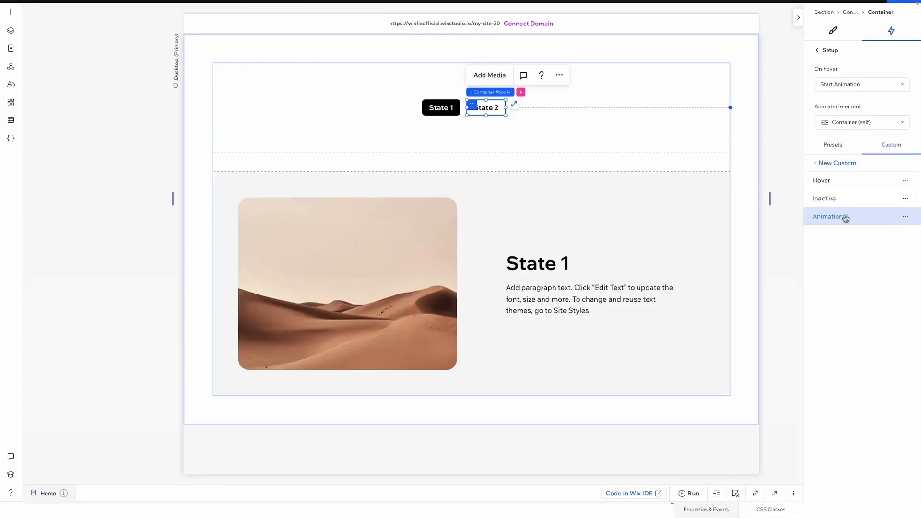
- Rename the custom animation Animation 3 as Active
left_click(839, 234)
left_click(905, 219)
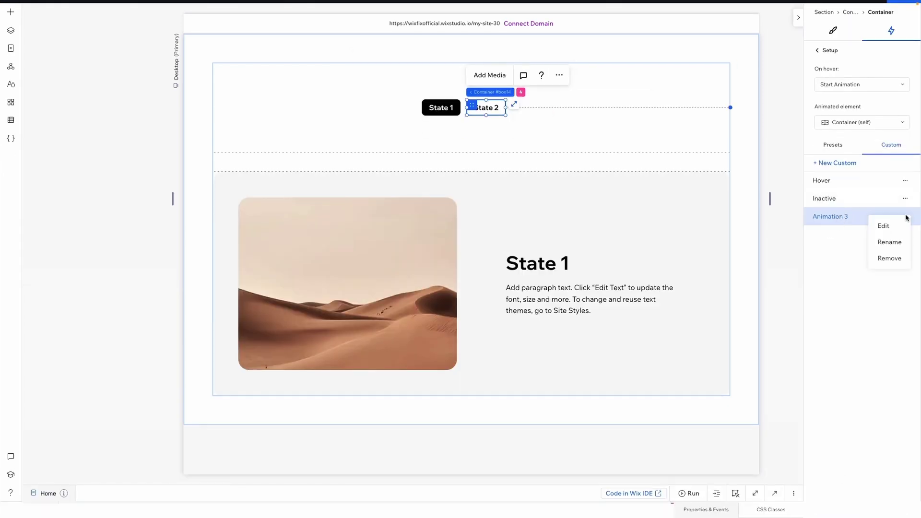
left_click(894, 242)
type("Spin")
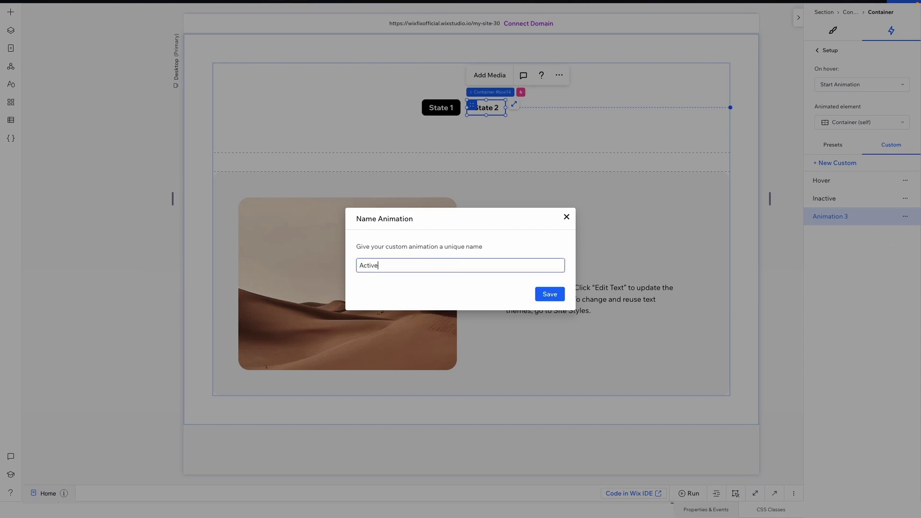
key("Return")
- Duplicate the State 2 button container and place the copy directly to its right, in line with the other buttons
left_click(469, 118)
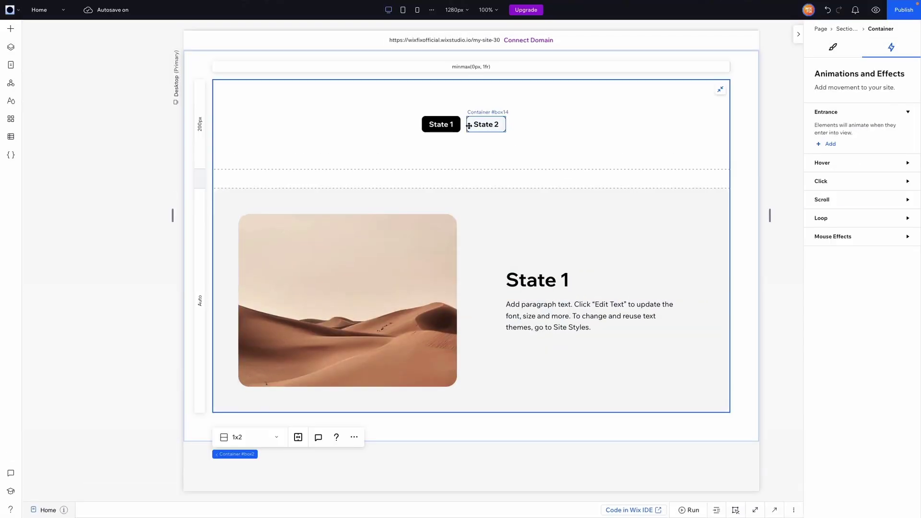
left_click(469, 124)
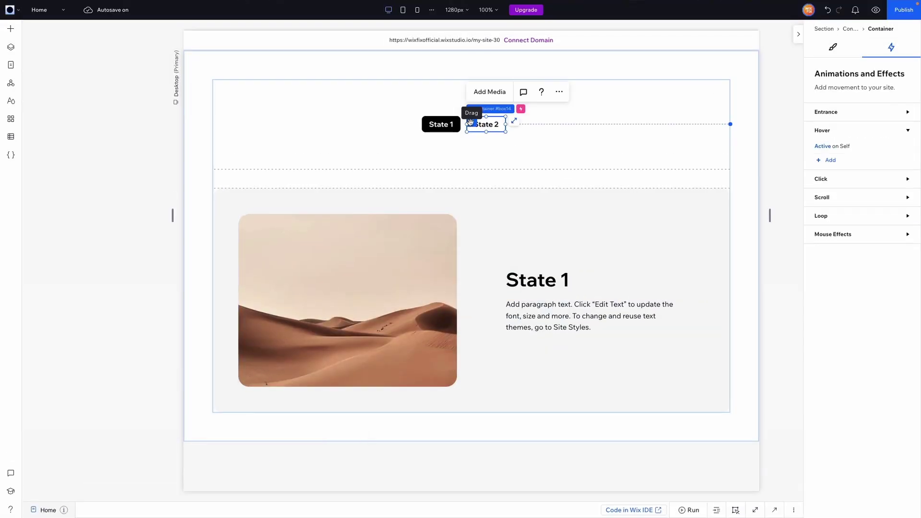
left_click(510, 152)
key("ctrl+v")
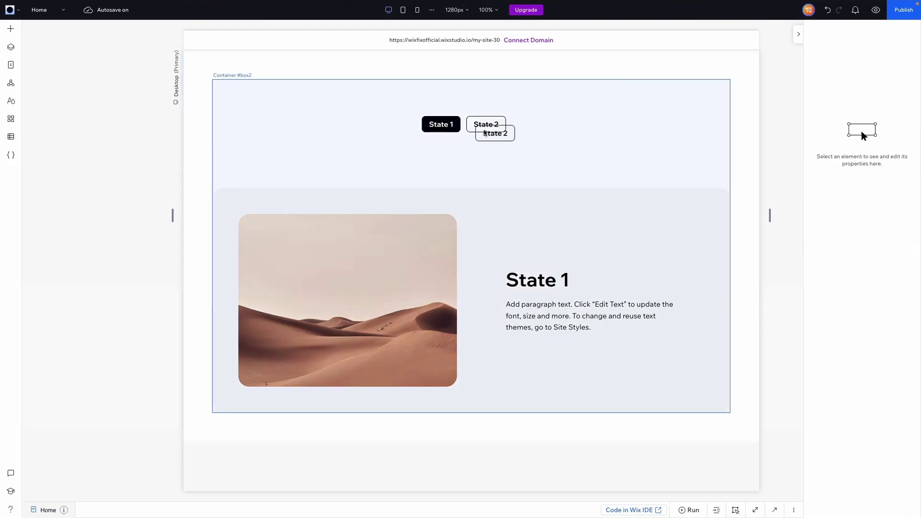
left_click_drag(479, 130, 516, 120)
- Change the title of the newly duplicated button to State 3 and select its container
left_click(532, 125)
key("BackSpace")
type("3")
left_click(573, 149)
left_click(533, 120)
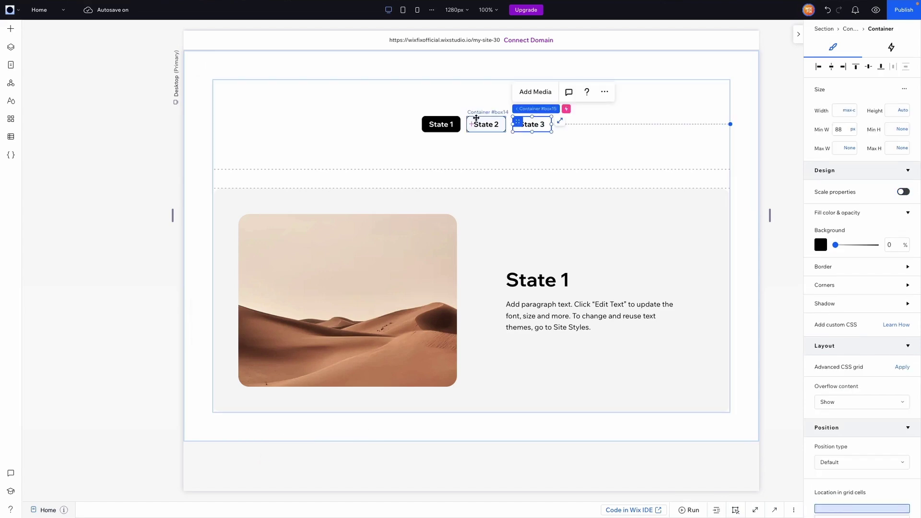
- Stack the State 1, State 2 and State 3 button containers horizontally and center the stack in its grid cell
left_click(474, 118, "shift")
left_click(432, 118, "shift")
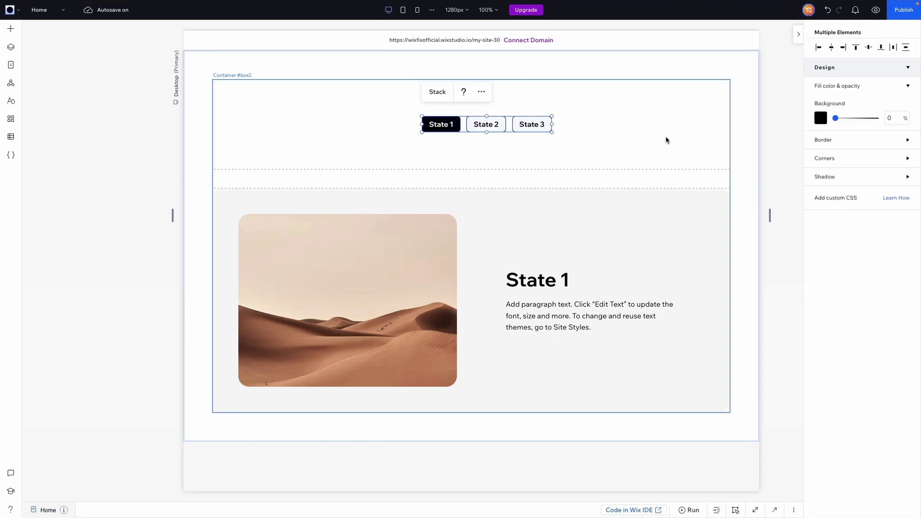
left_click(437, 92)
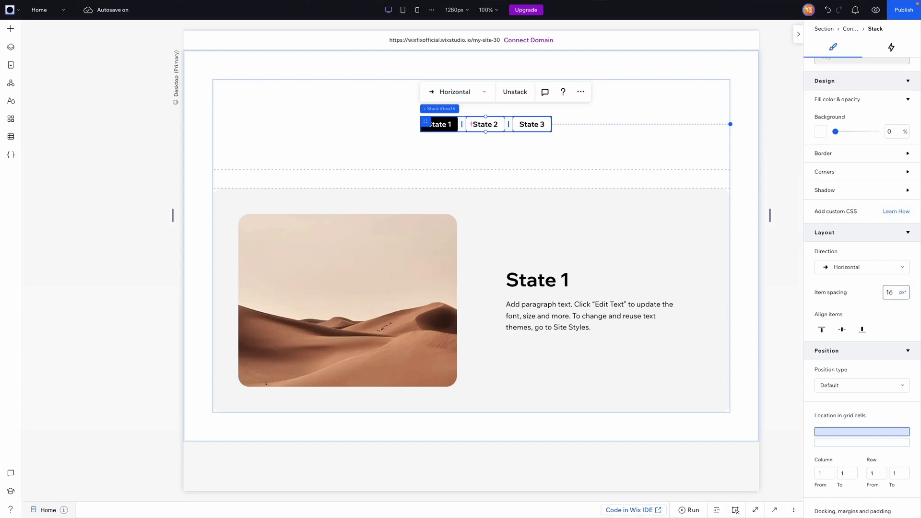
scroll(864, 232, "down", 7)
left_click(862, 230)
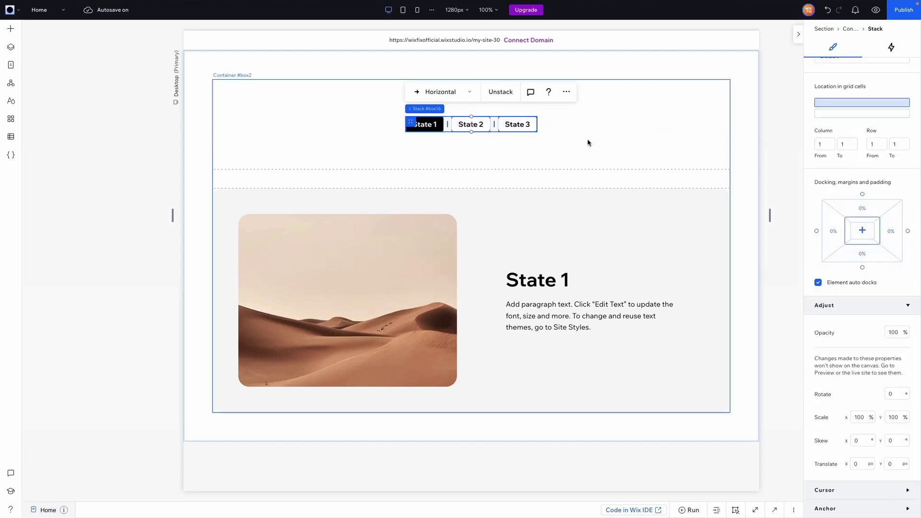
- Set the height of the first row in the outer container's 1x2 grid to Min content
left_click(590, 147)
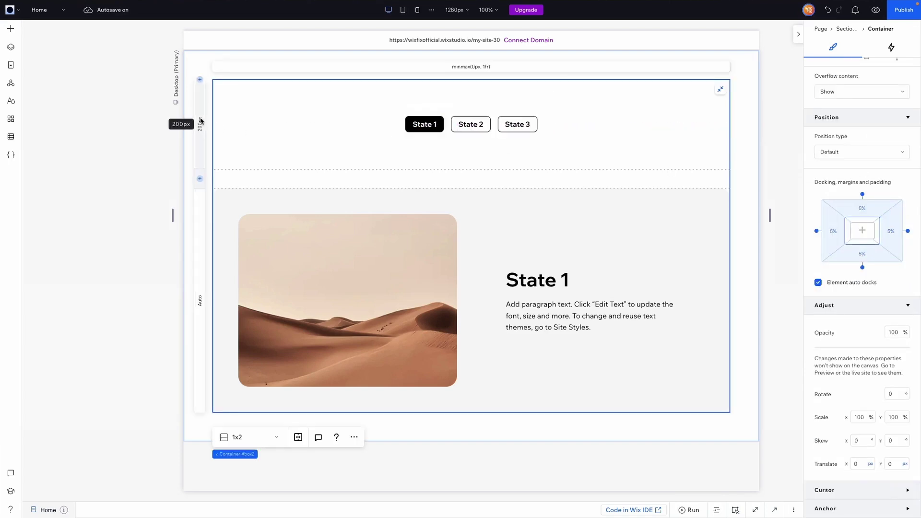
scroll(864, 335, "up", 7)
left_click(838, 349)
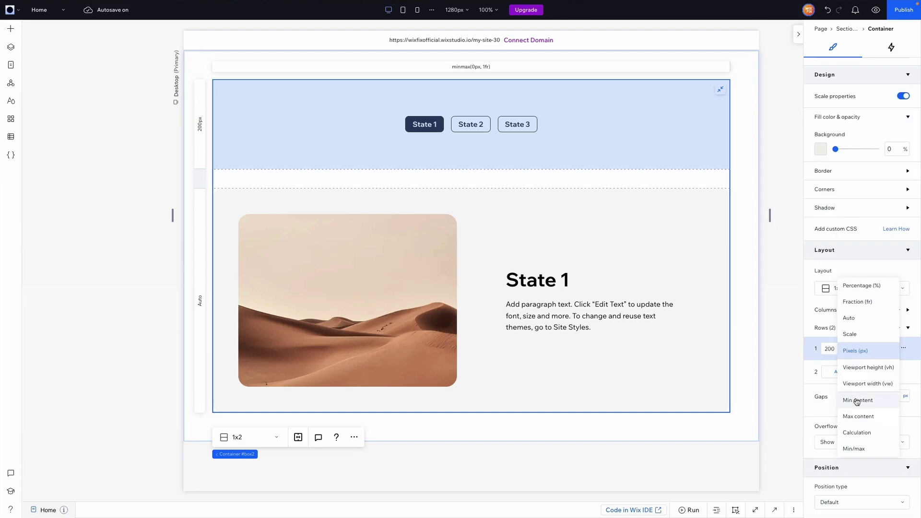
left_click(857, 399)
left_click(773, 279)
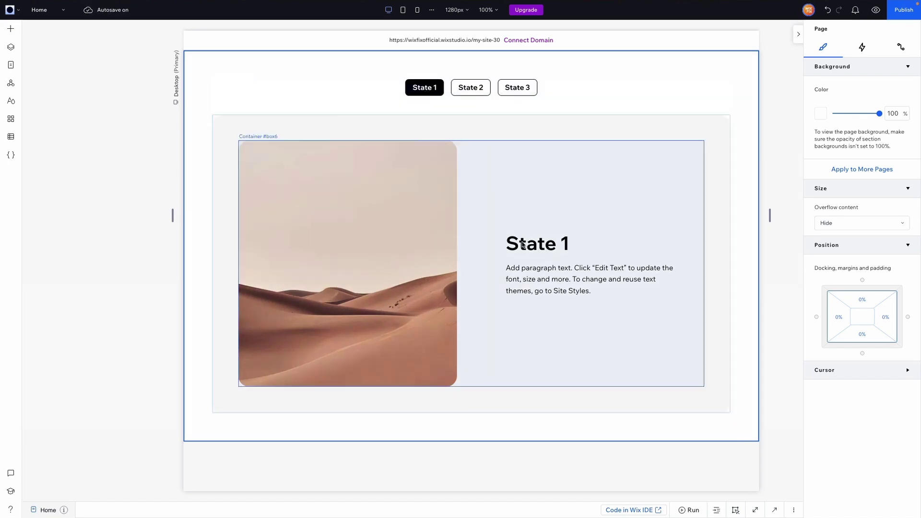
- Remove the Active hover animation from both the State 2 and State 3 button containers
left_click(454, 91)
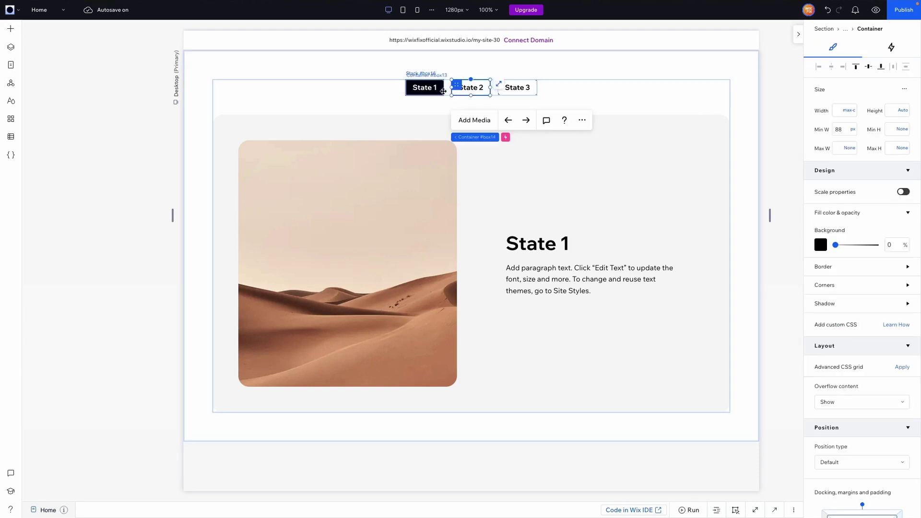
left_click(891, 47)
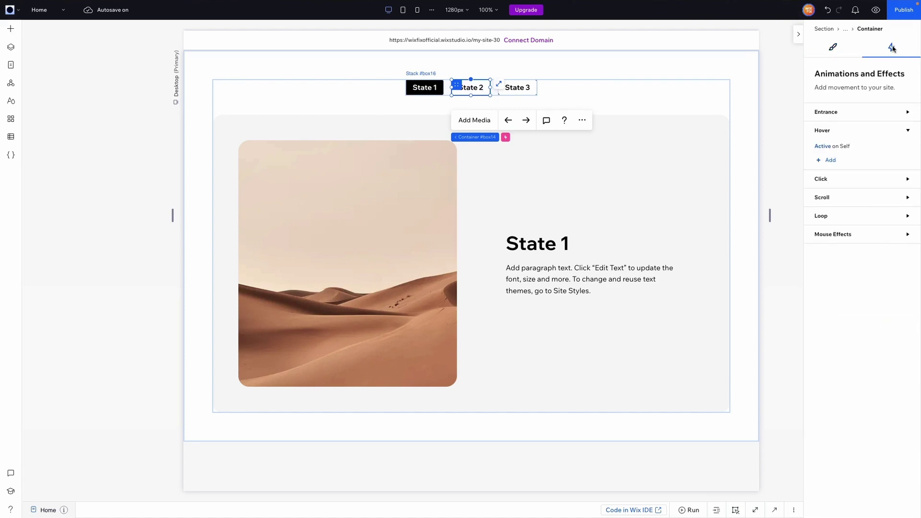
left_click(907, 146)
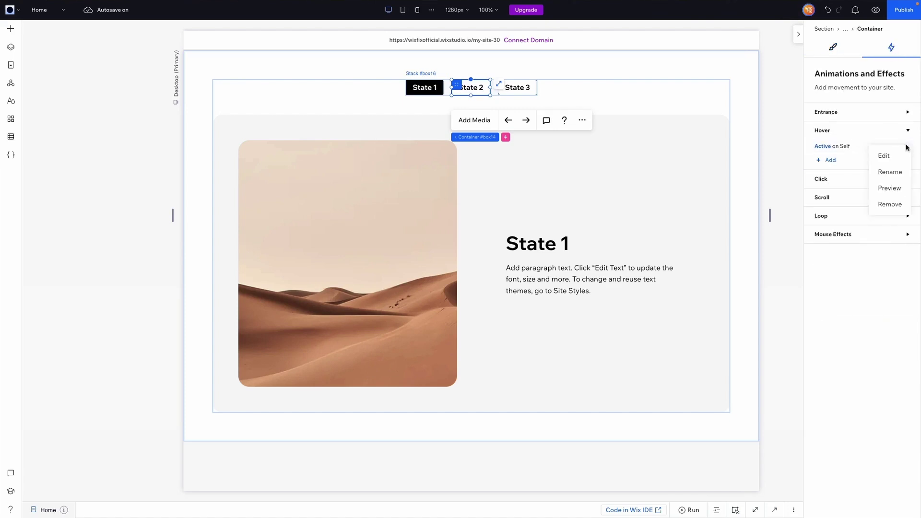
left_click(895, 205)
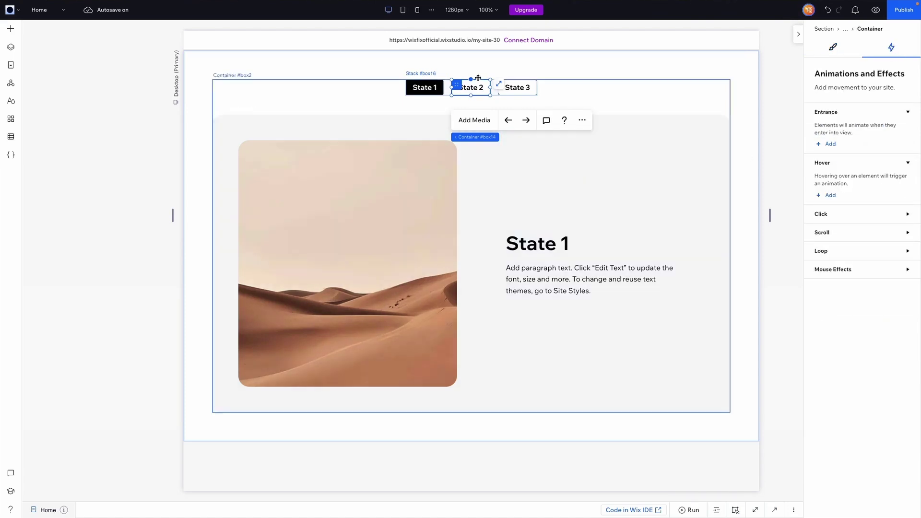
left_click(519, 86)
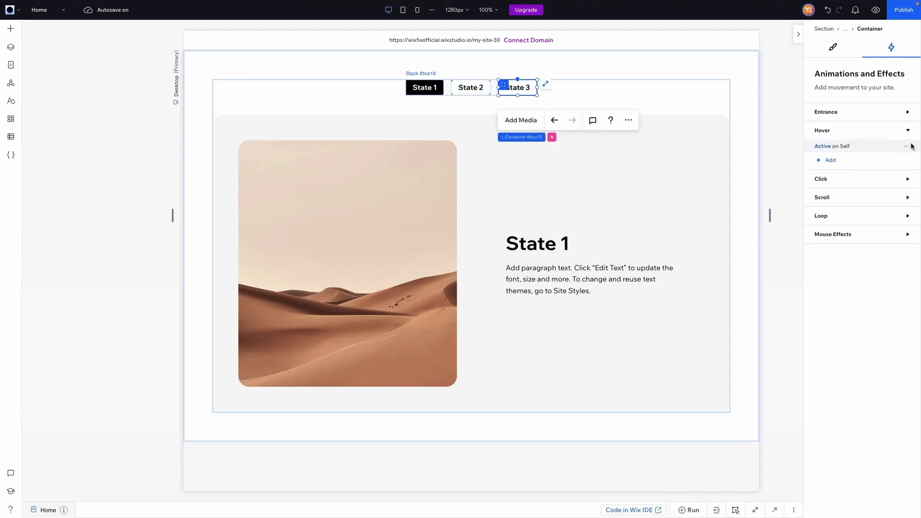
left_click(907, 147)
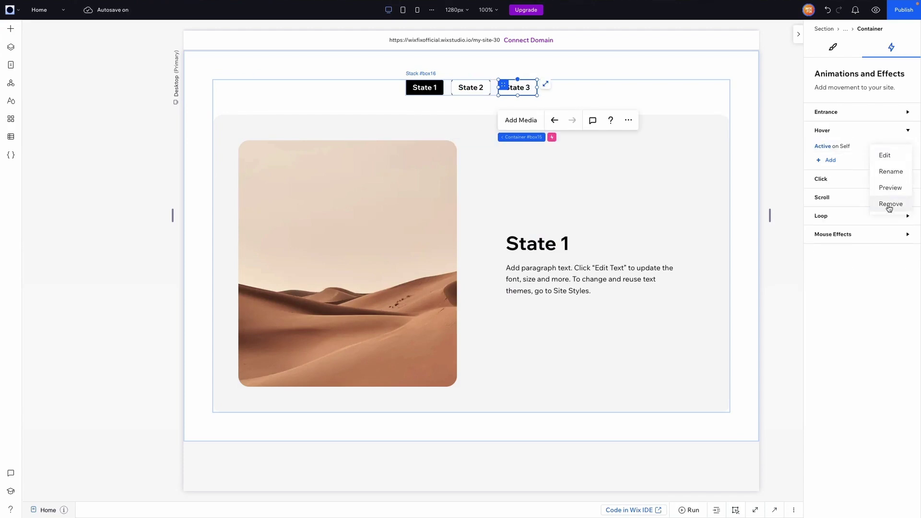
left_click(889, 204)
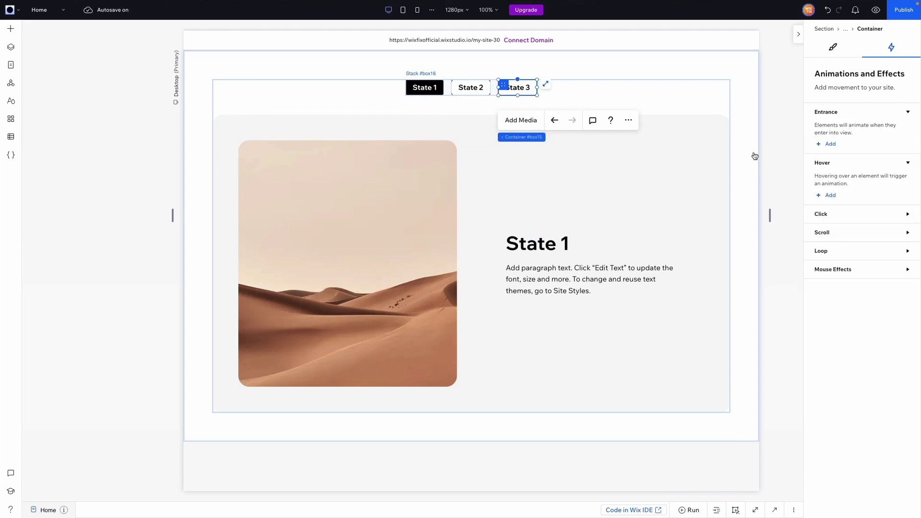
- Add a click effect to the State 2 container that starts the custom Active animation on itself
left_click(457, 82)
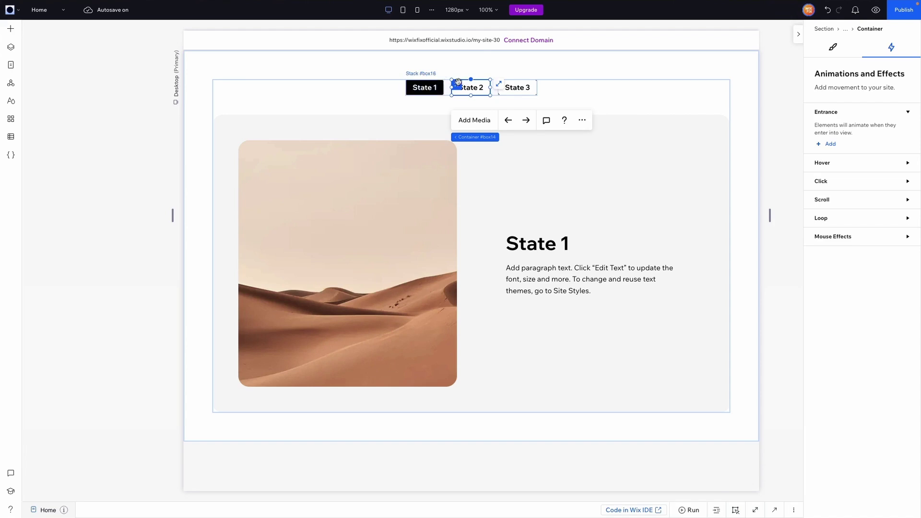
left_click(821, 182)
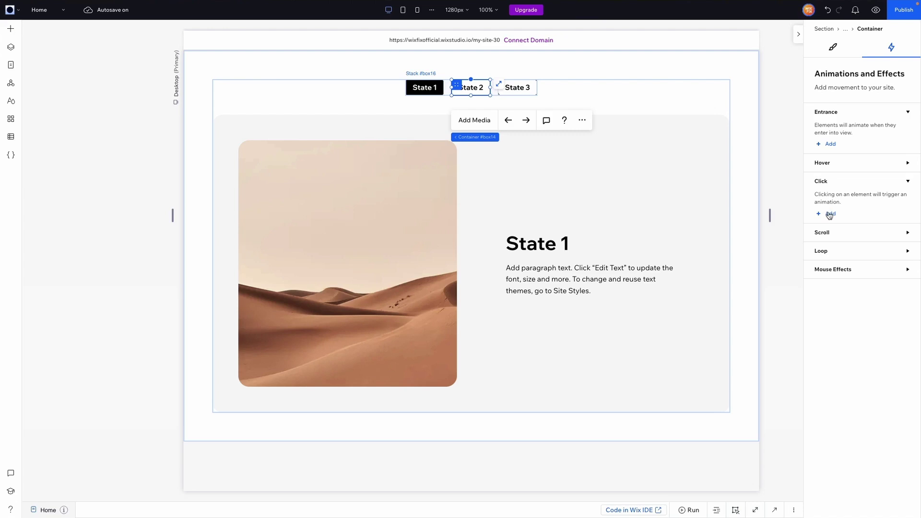
left_click(829, 214)
left_click(891, 163)
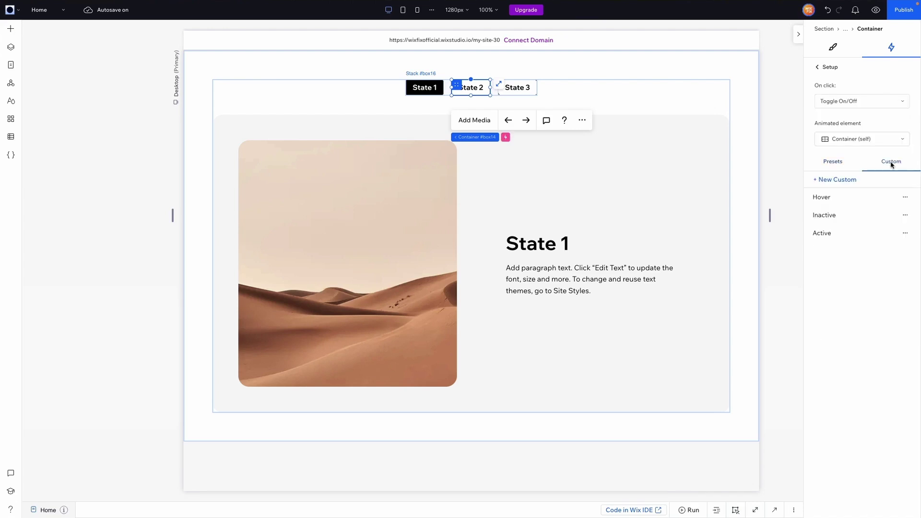
left_click(838, 234)
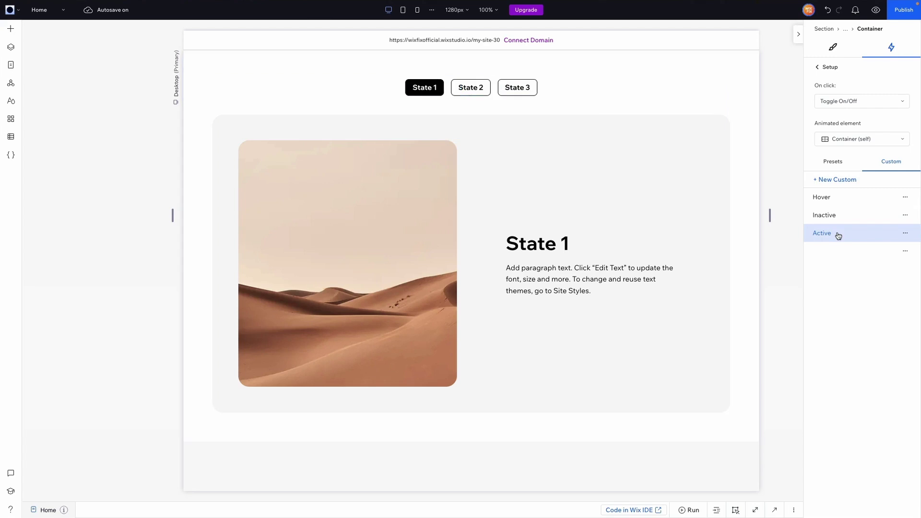
left_click(835, 103)
left_click(835, 87)
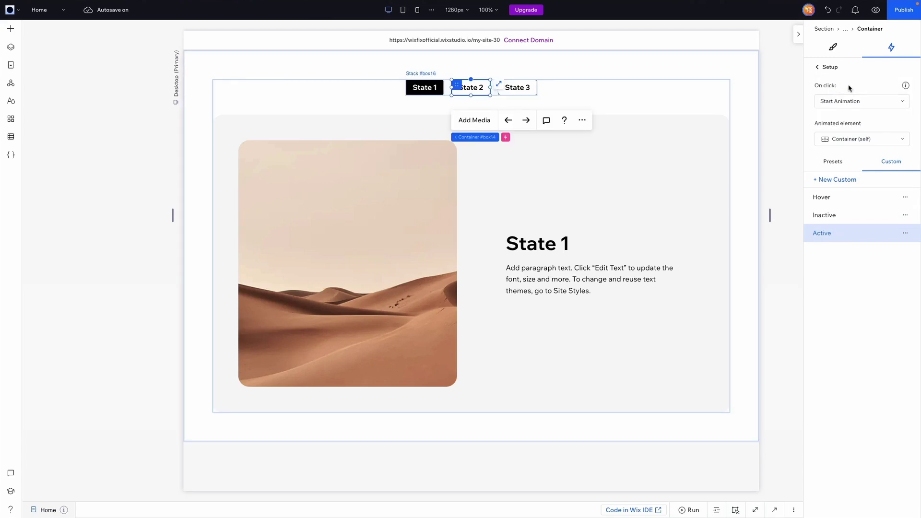
left_click(818, 68)
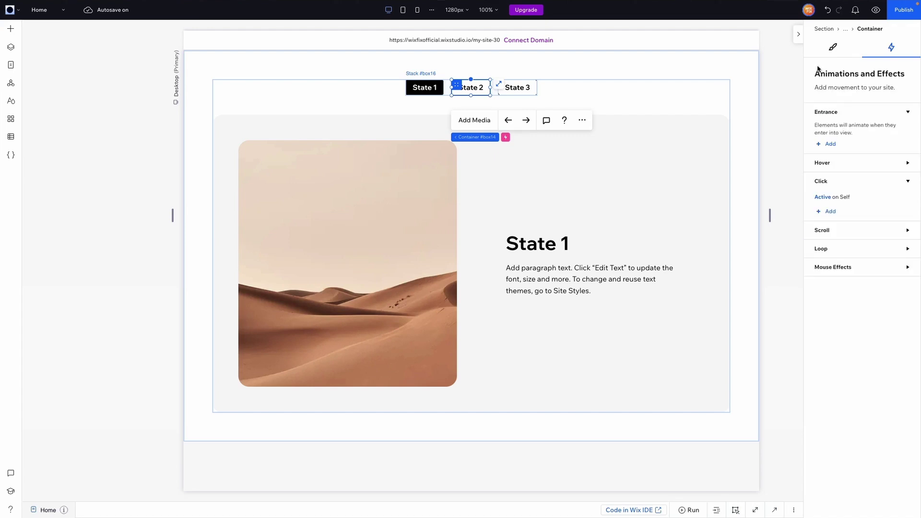
- Add a second click effect to the State 2 container that starts the custom Inactive animation on the State 1 container
left_click(831, 212)
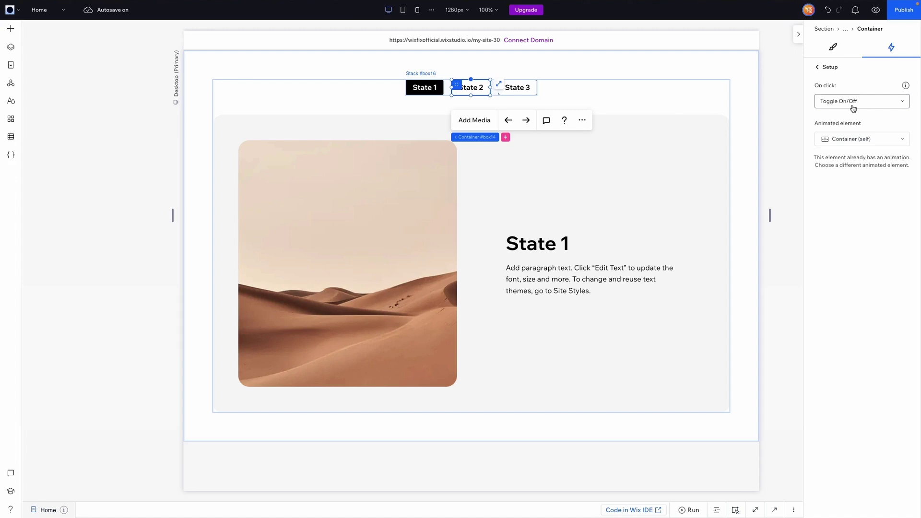
left_click(844, 143)
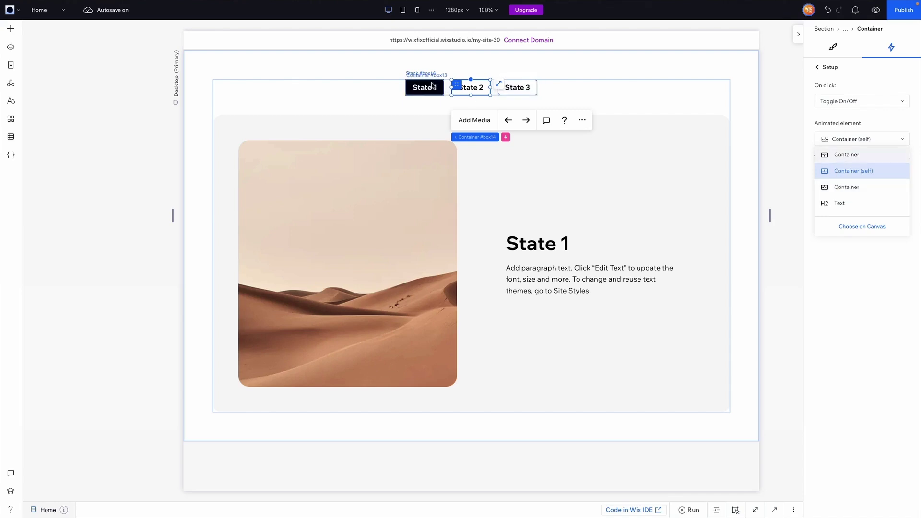
left_click(851, 155)
left_click(844, 101)
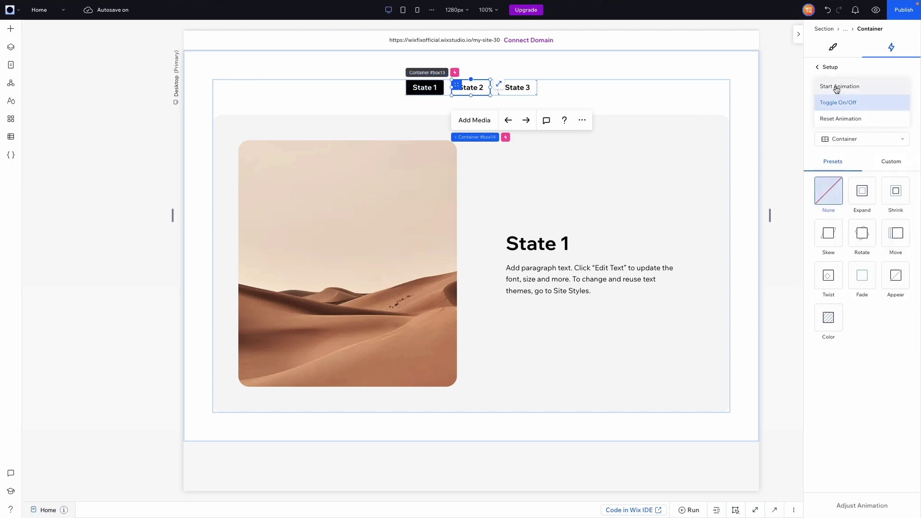
left_click(835, 87)
left_click(889, 161)
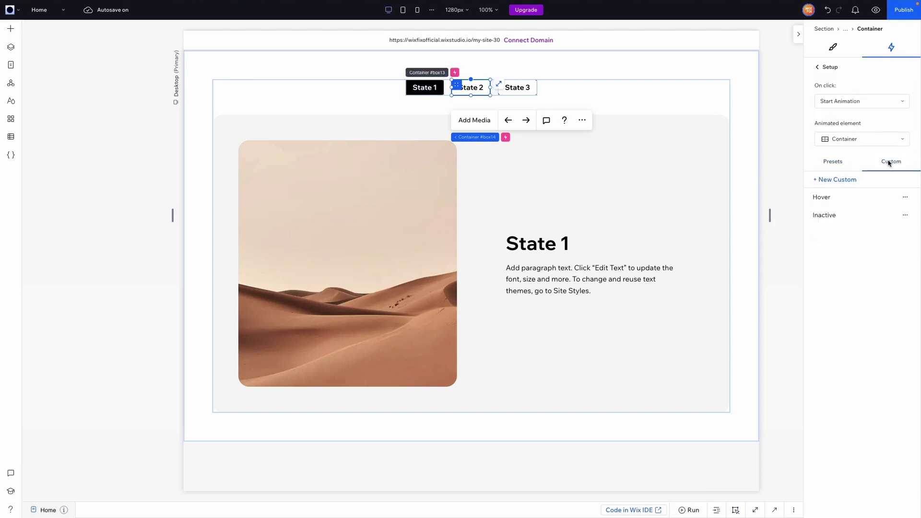
left_click(828, 216)
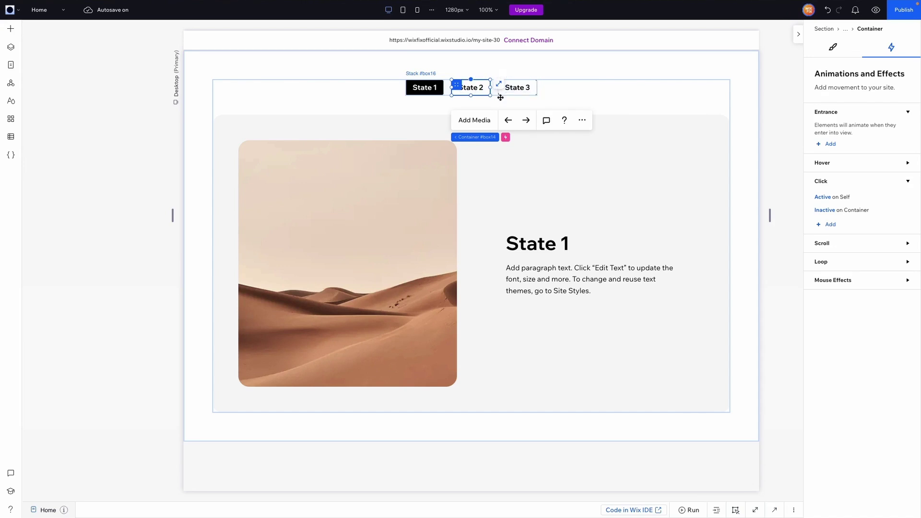
- Add a third click effect to the State 2 container that uses Reset Animation on the State 3 container
left_click(526, 87)
left_click(469, 94)
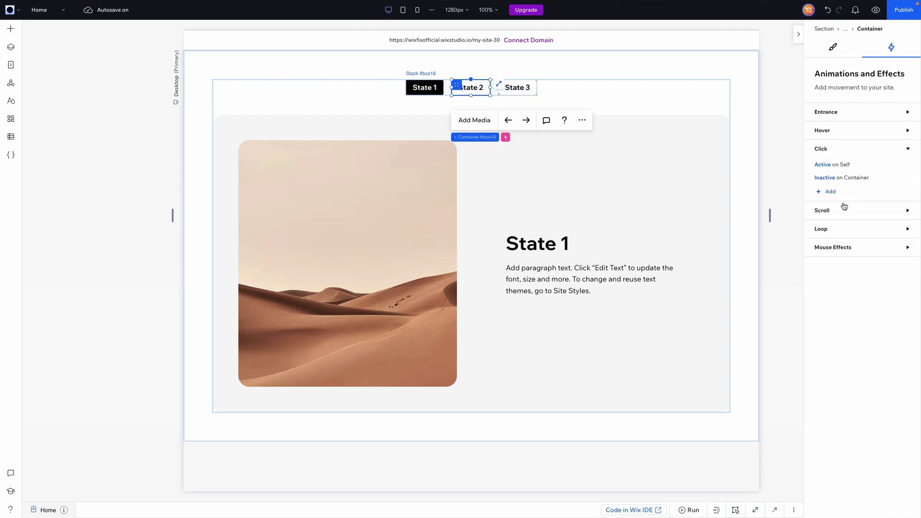
left_click(826, 194)
left_click(856, 102)
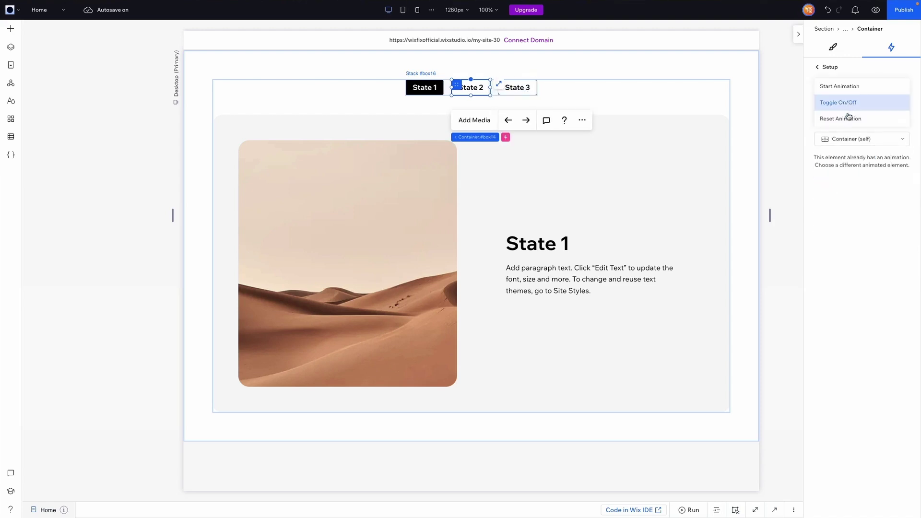
left_click(845, 119)
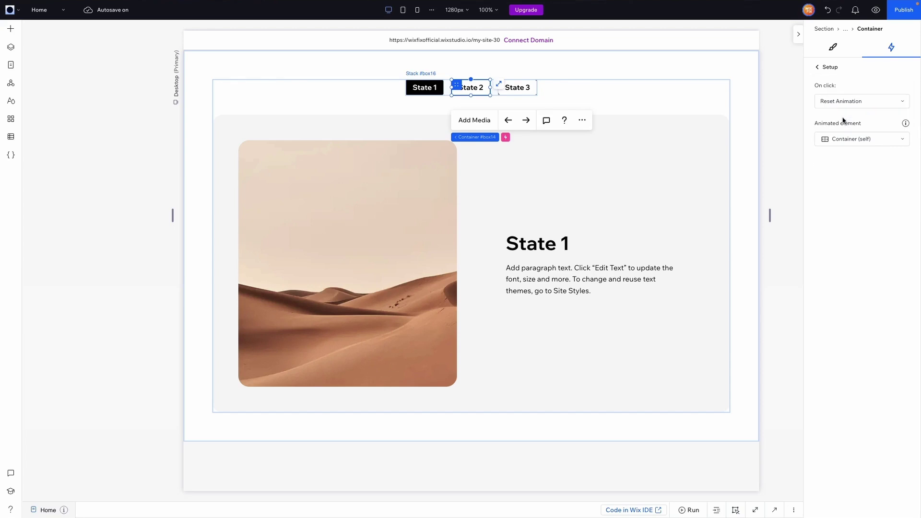
left_click(844, 139)
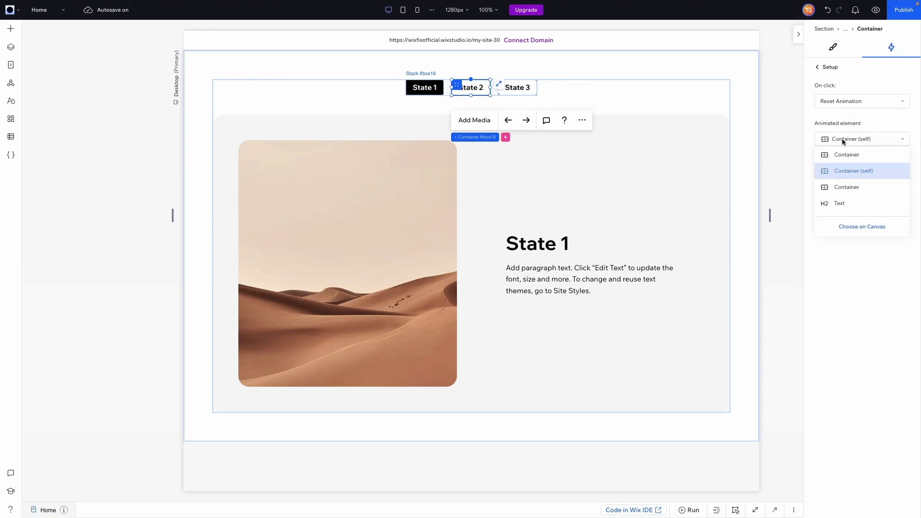
left_click(843, 188)
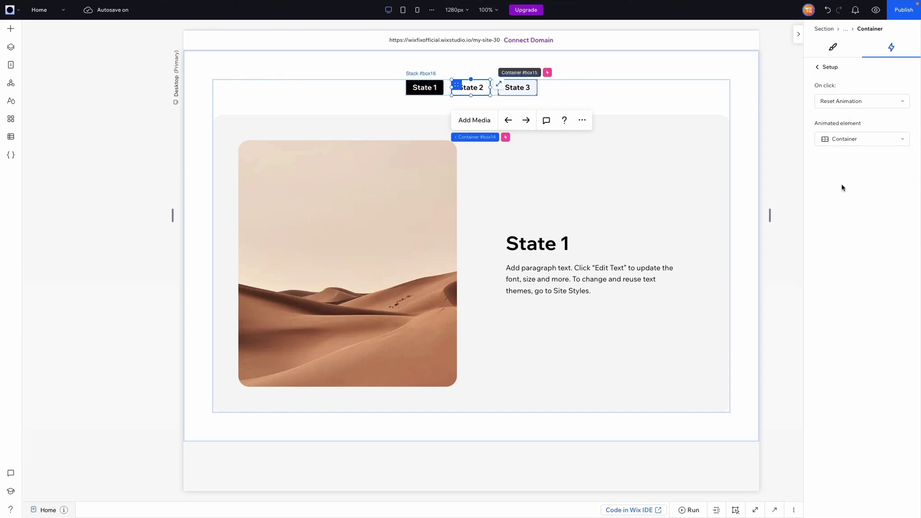
- Preview the site, test the click effects of the State 2 button and return to editing
left_click(876, 10)
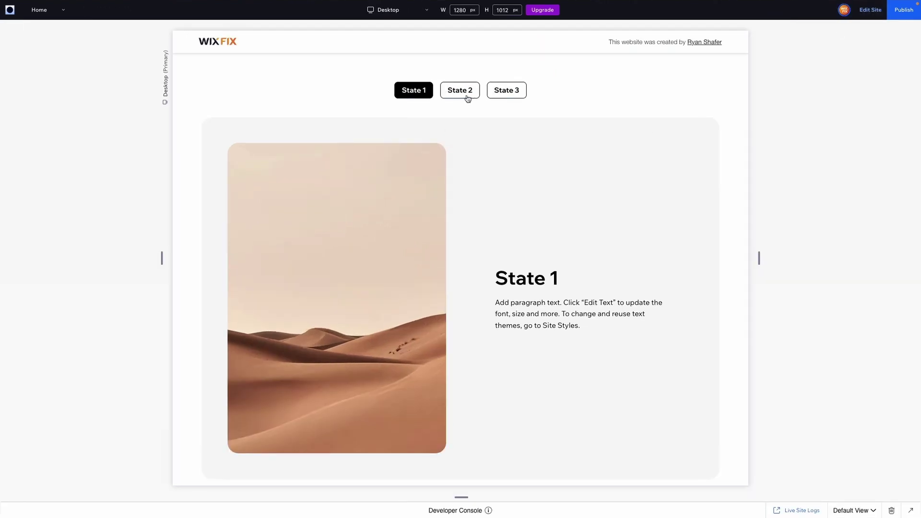
left_click(468, 97)
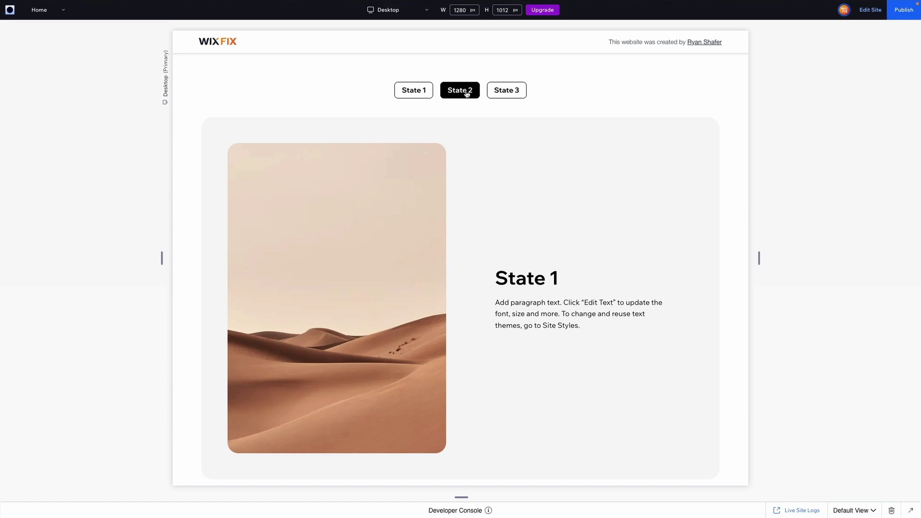
left_click(871, 10)
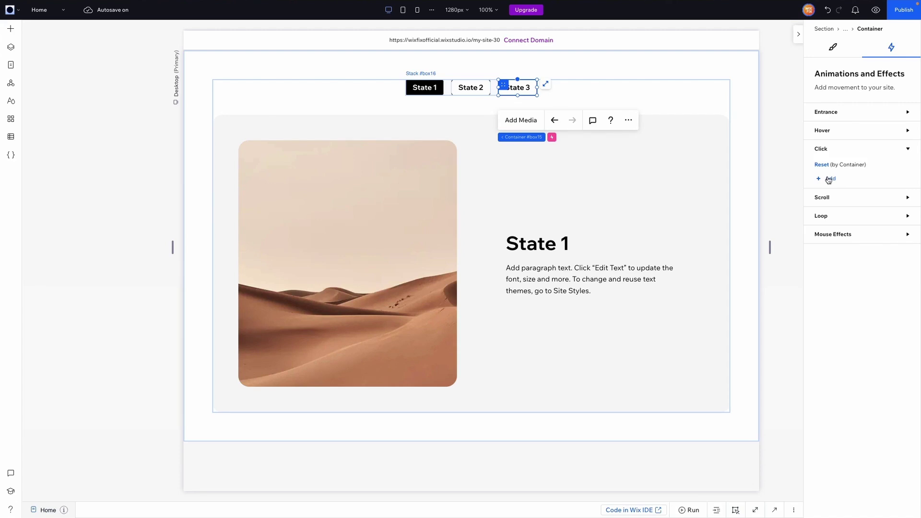
- Add a click effect to the State 3 container that starts the custom Active animation on itself
left_click(828, 180)
left_click(854, 101)
left_click(834, 87)
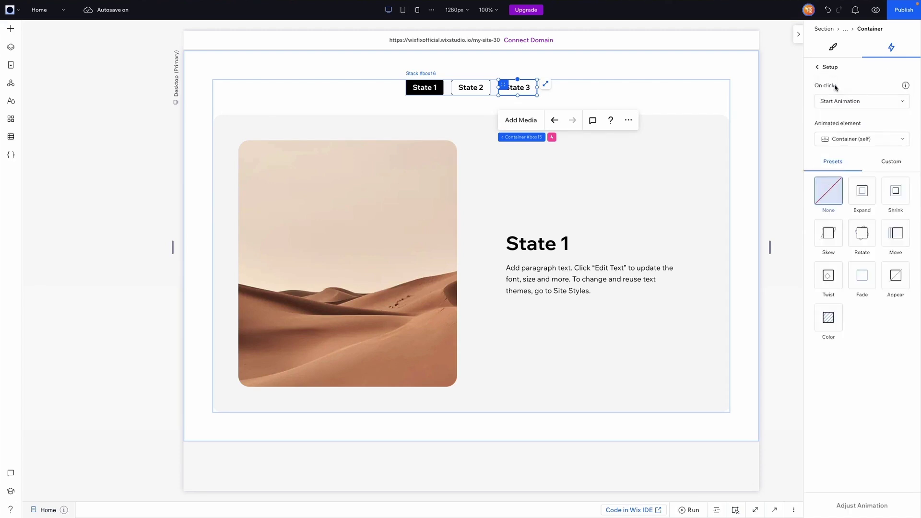
left_click(892, 163)
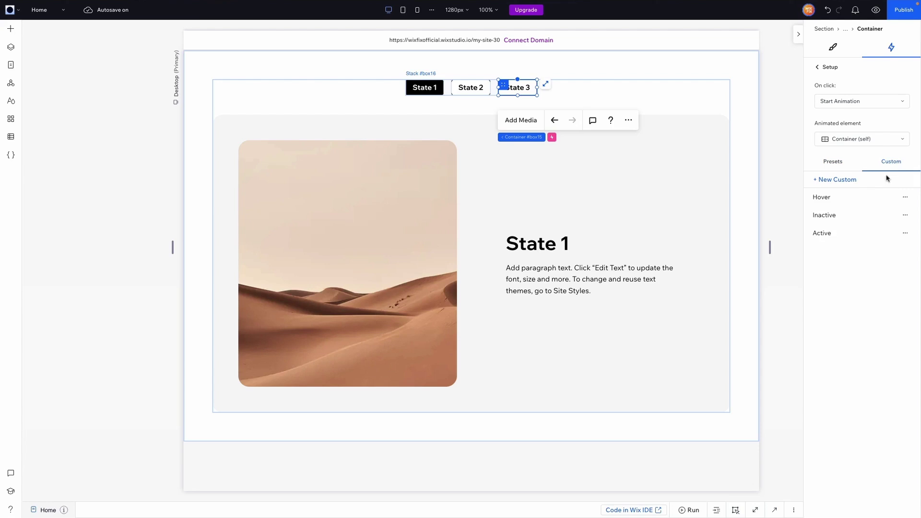
left_click(839, 235)
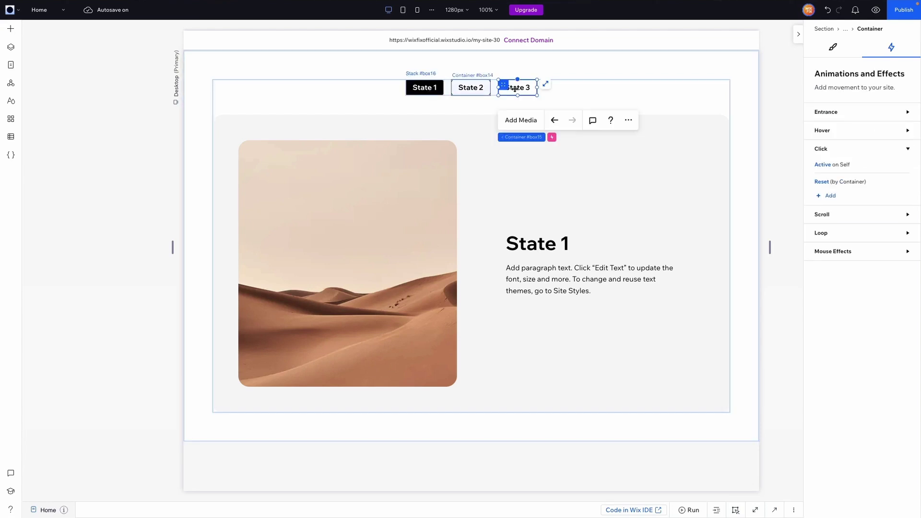
- Add a second click effect to the State 3 container that starts the custom Inactive animation on the State 1 container
left_click(827, 197)
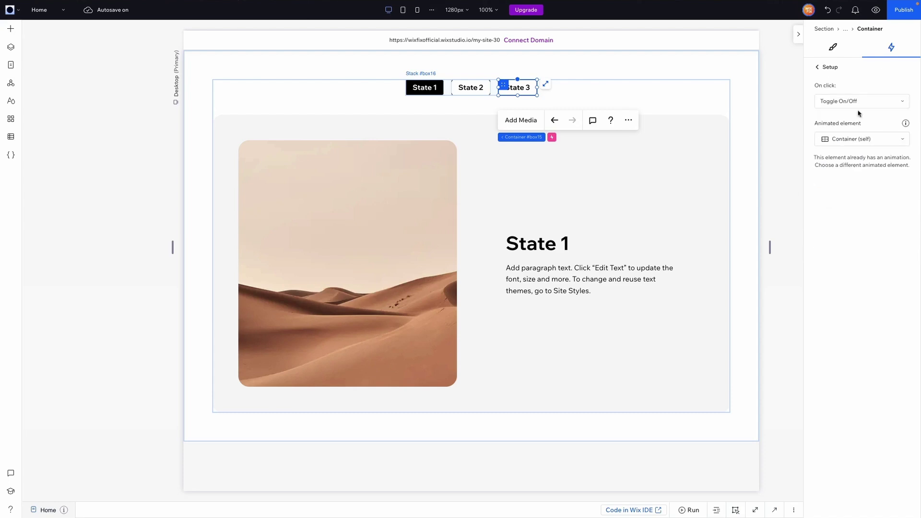
left_click(849, 138)
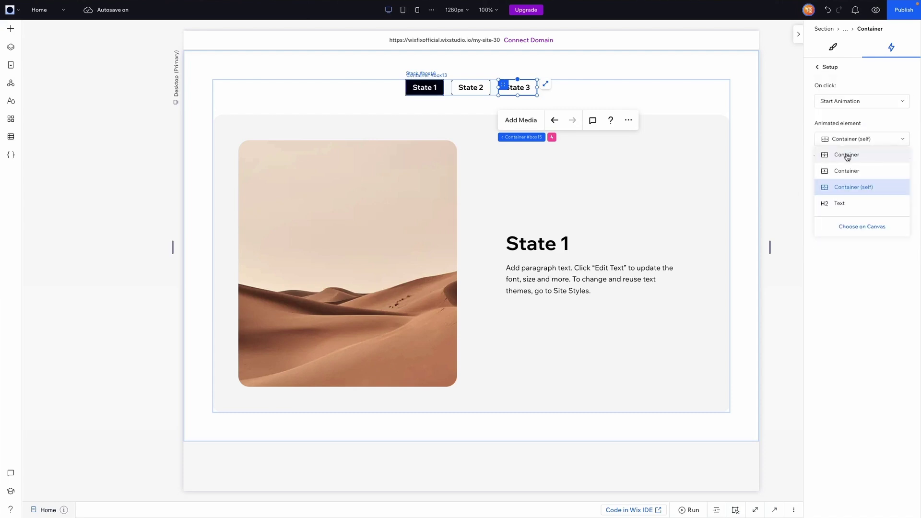
left_click(847, 157)
left_click(888, 163)
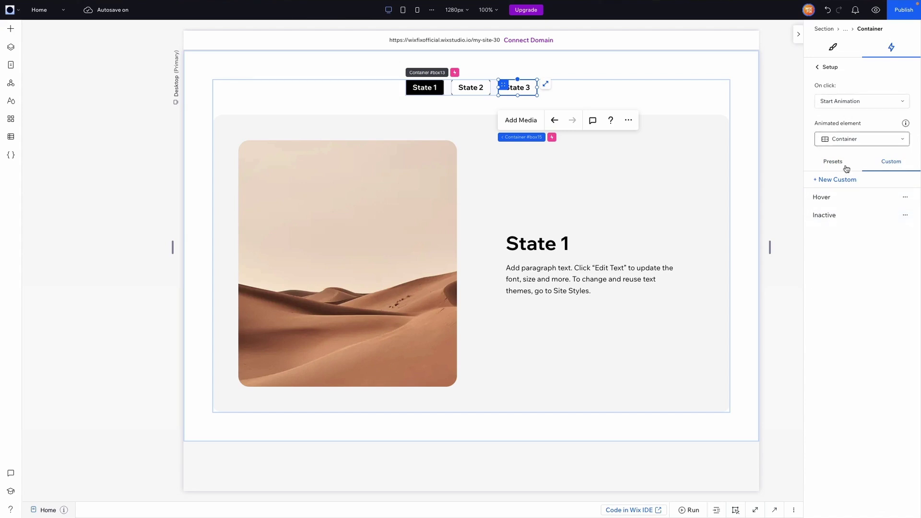
left_click(830, 215)
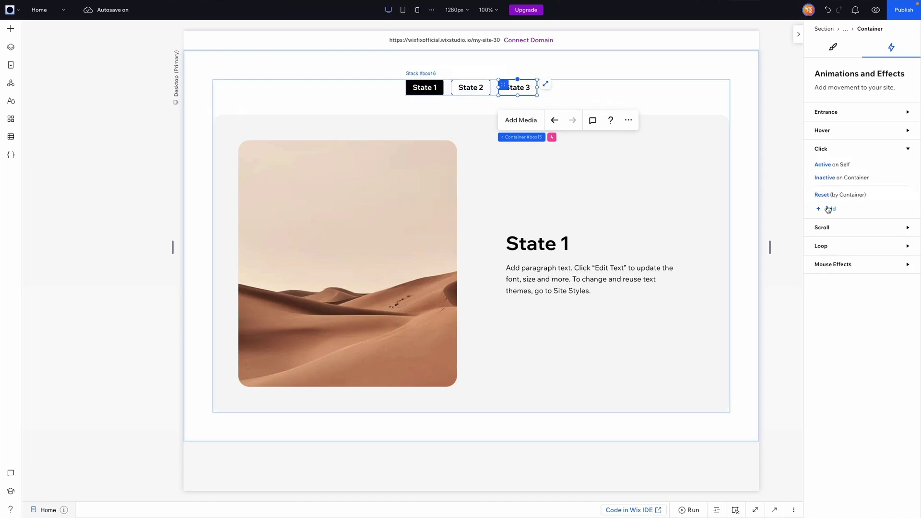
- Add a third click effect to the State 3 container that uses Reset Animation on the State 2 container
left_click(828, 210)
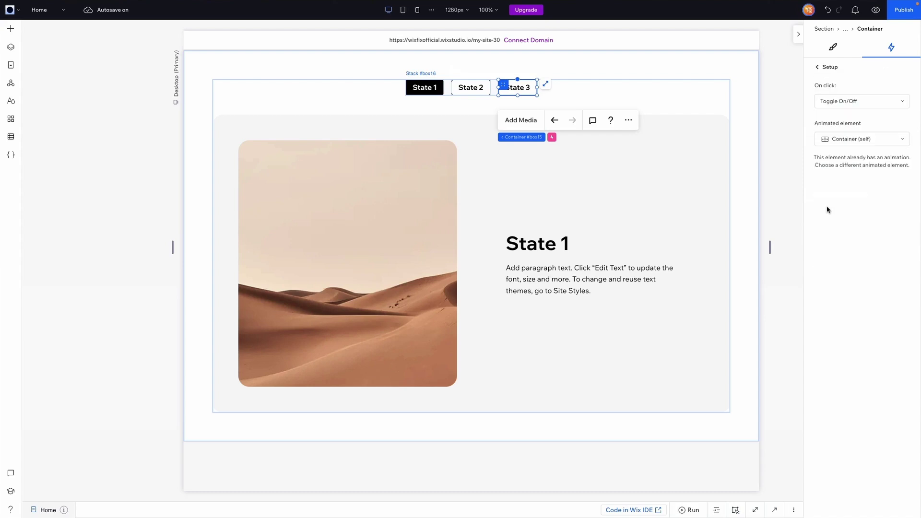
left_click(851, 101)
left_click(842, 119)
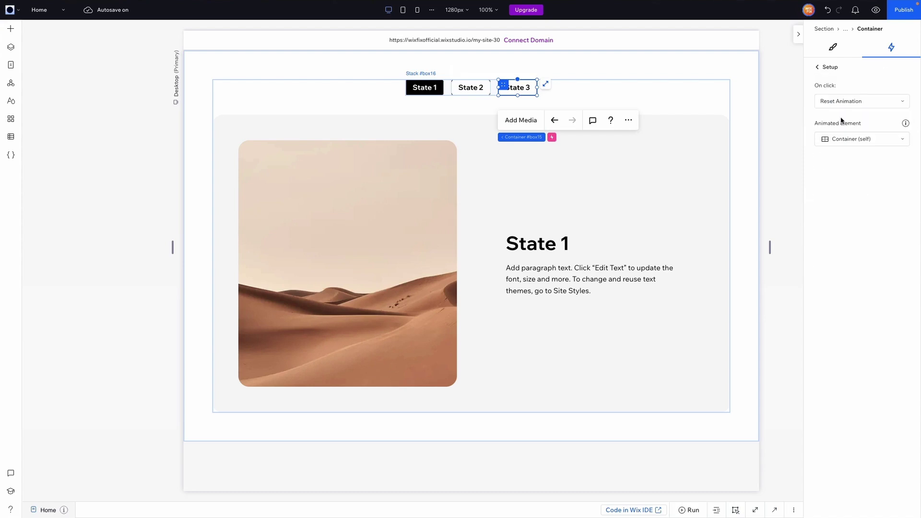
left_click(851, 140)
left_click(845, 173)
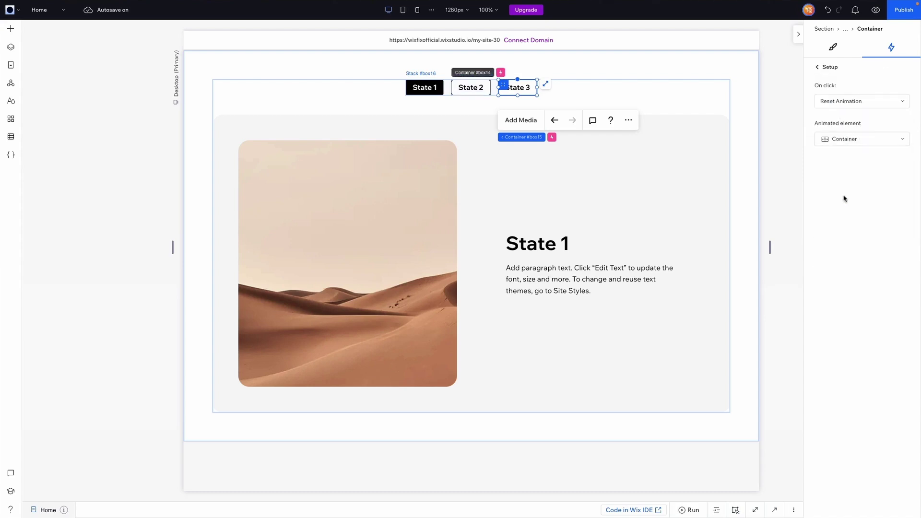
left_click(817, 66)
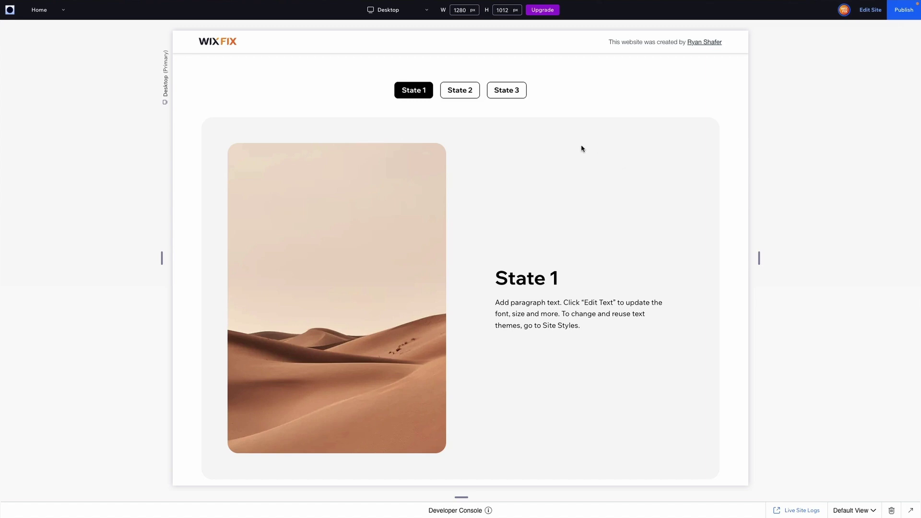
- Test switching between the State 3 and State 2 buttons in the preview, and return to editing
left_click(500, 99)
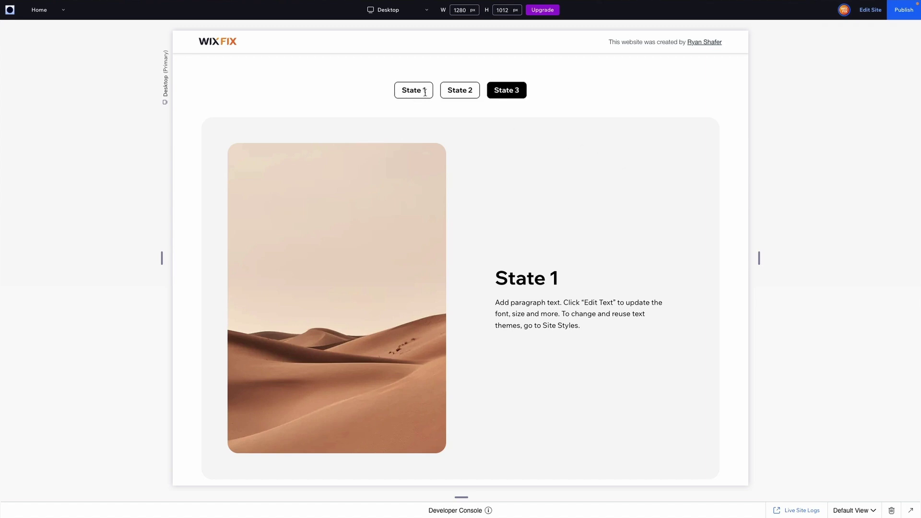
left_click(465, 95)
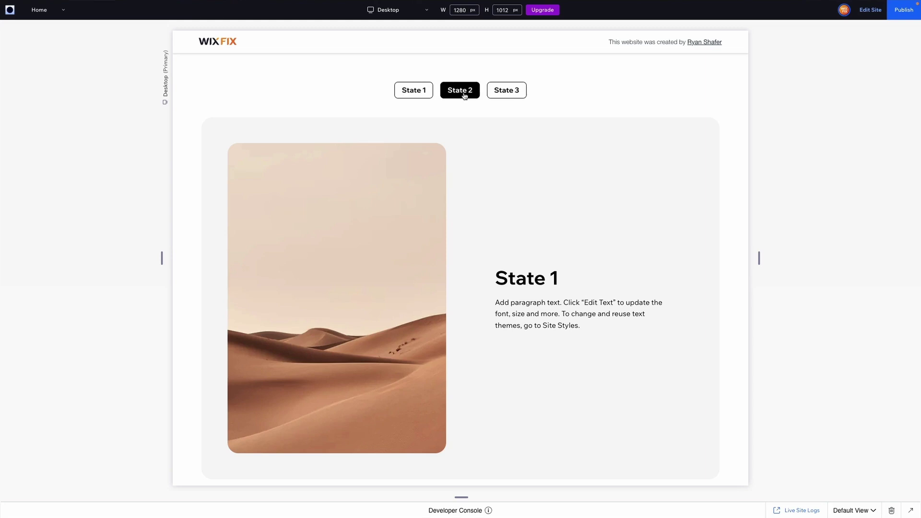
left_click(506, 96)
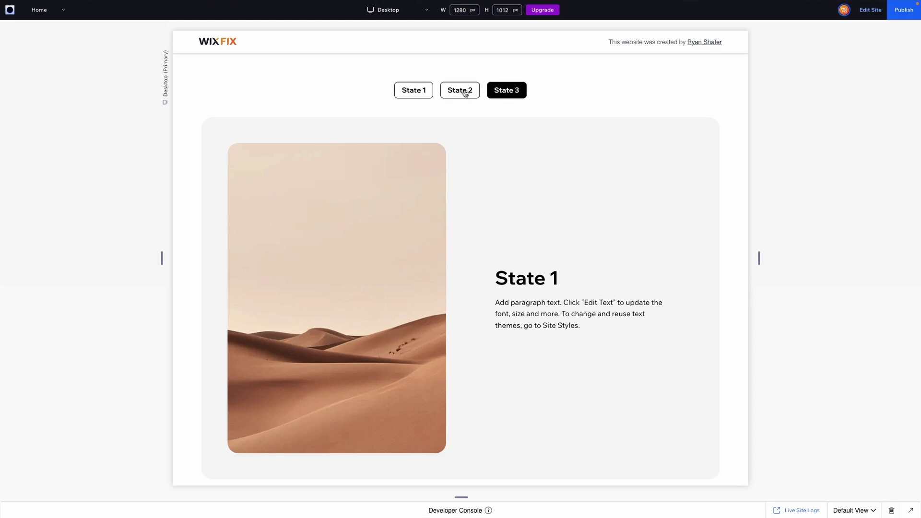
left_click(871, 11)
- Add a click effect to the State 1 container that uses Reset Animation on the State 2 container
left_click(409, 91)
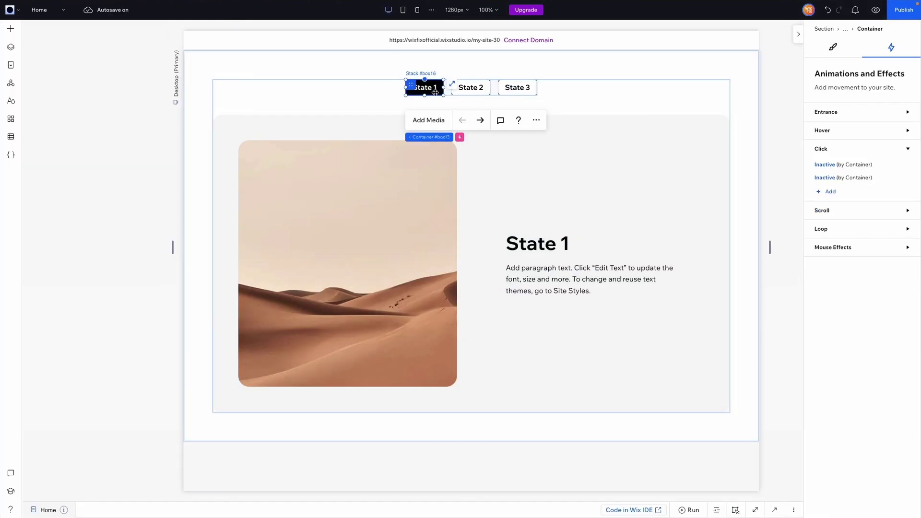
left_click(891, 165)
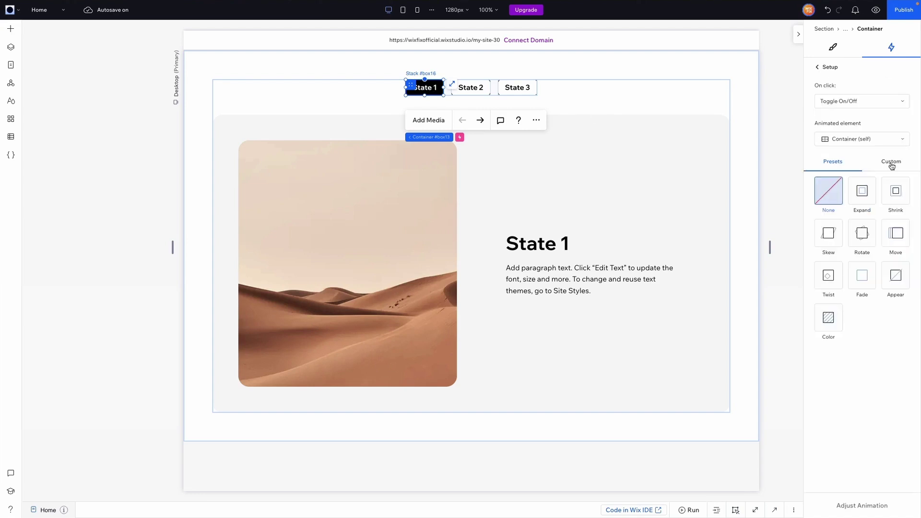
left_click(831, 101)
left_click(838, 118)
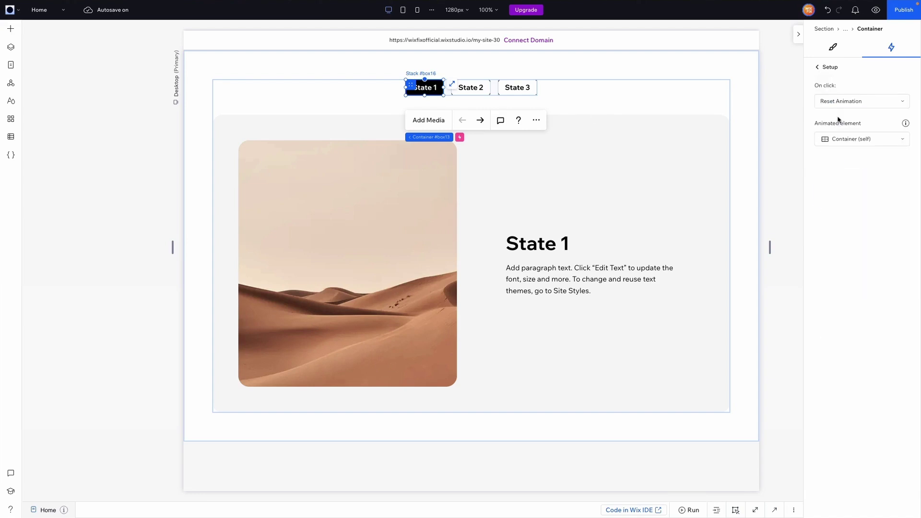
left_click(849, 139)
left_click(842, 175)
- Add a second click effect to the State 1 container that uses Reset Animation on the State 3 container
left_click(828, 209)
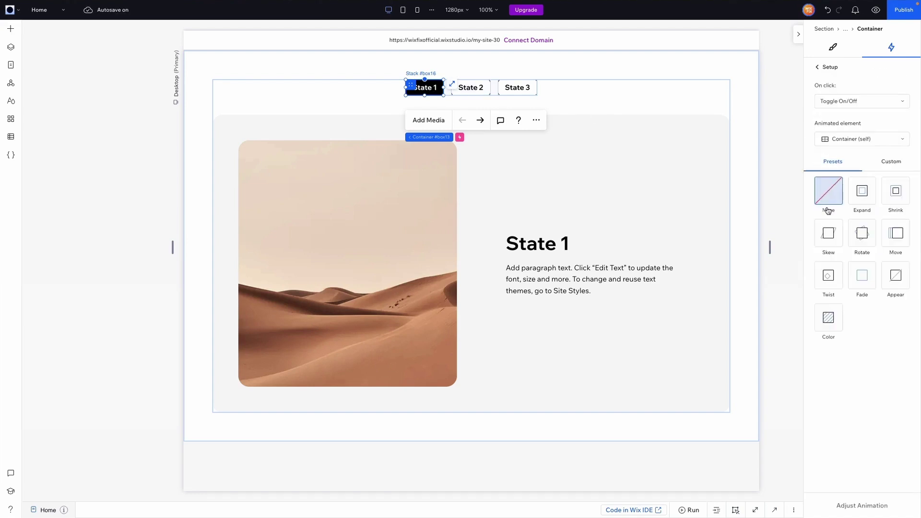
left_click(833, 103)
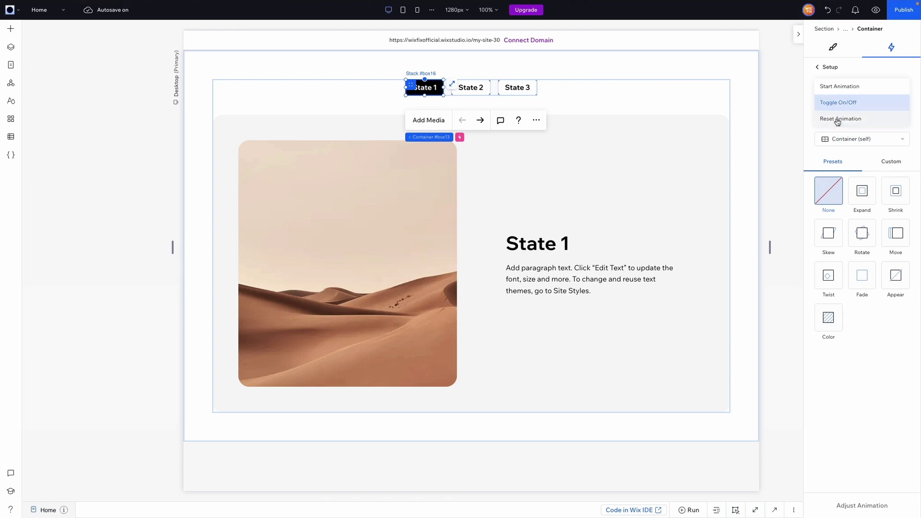
left_click(837, 119)
left_click(844, 139)
left_click(841, 187)
left_click(818, 67)
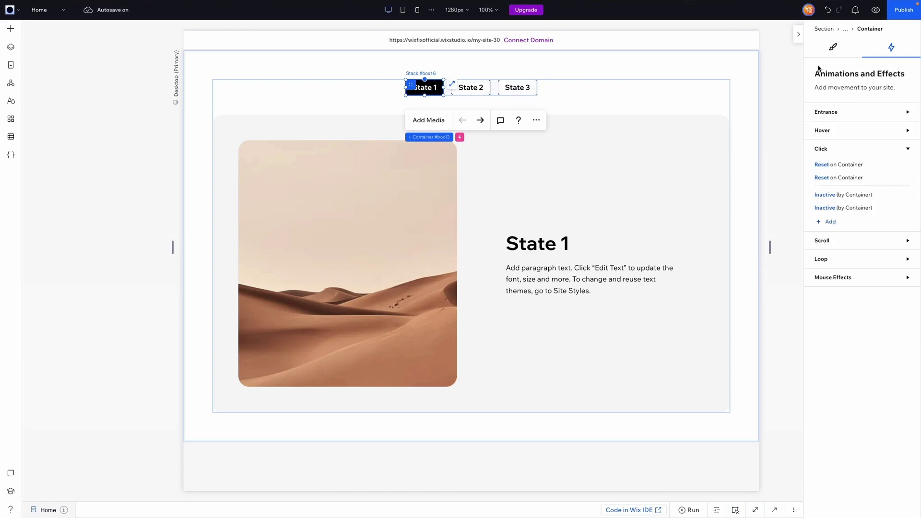
- Add a third click effect to the State 1 container that uses Reset Animation on itself
left_click(829, 224)
left_click(844, 103)
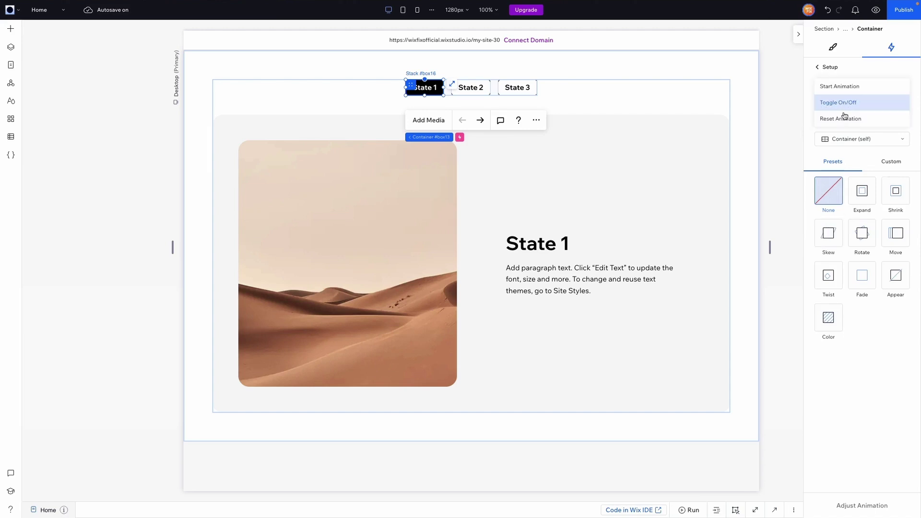
left_click(844, 118)
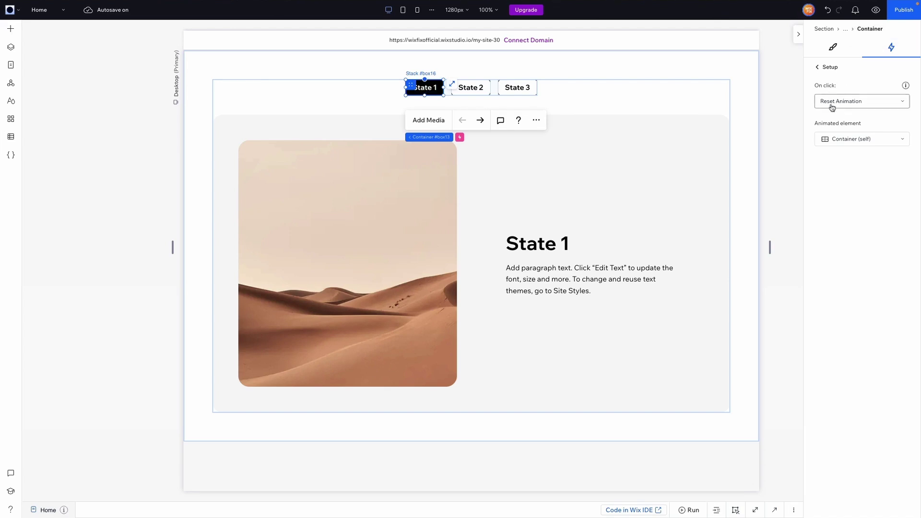
left_click(818, 67)
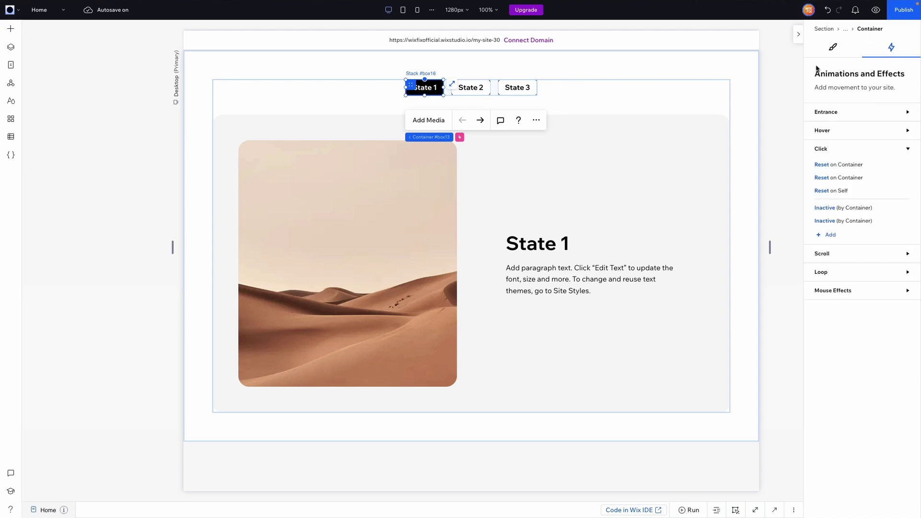
- Preview the site, test switching among all three state buttons in varying order, and return to editing
left_click(875, 9)
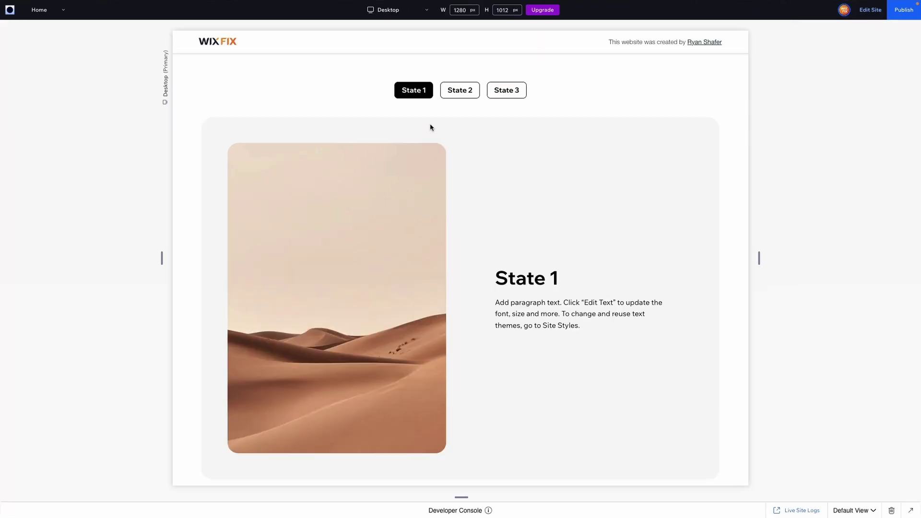
left_click(448, 95)
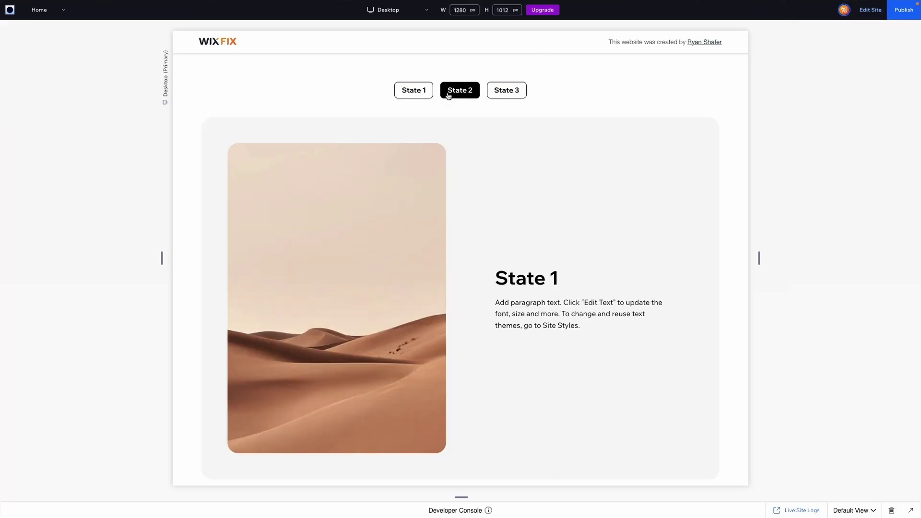
left_click(412, 97)
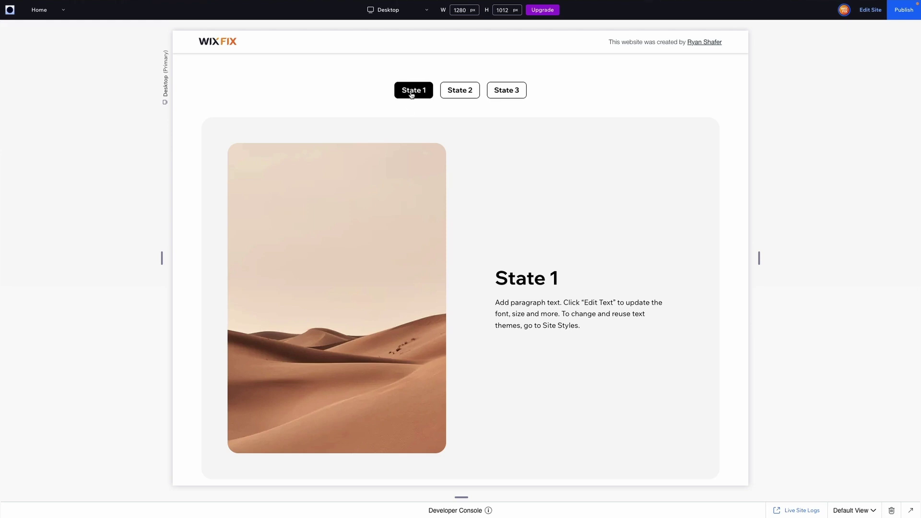
left_click(512, 90)
left_click(421, 91)
left_click(501, 91)
left_click(470, 93)
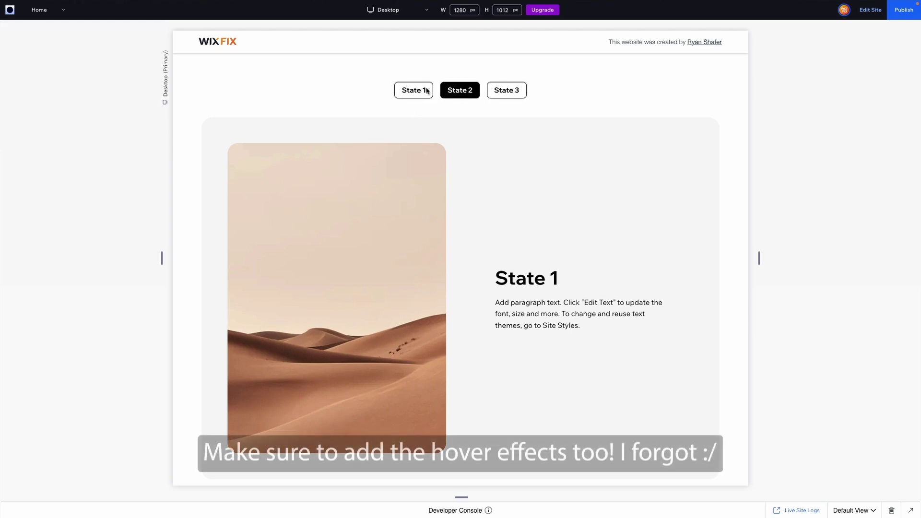
left_click(413, 92)
left_click(459, 92)
left_click(503, 93)
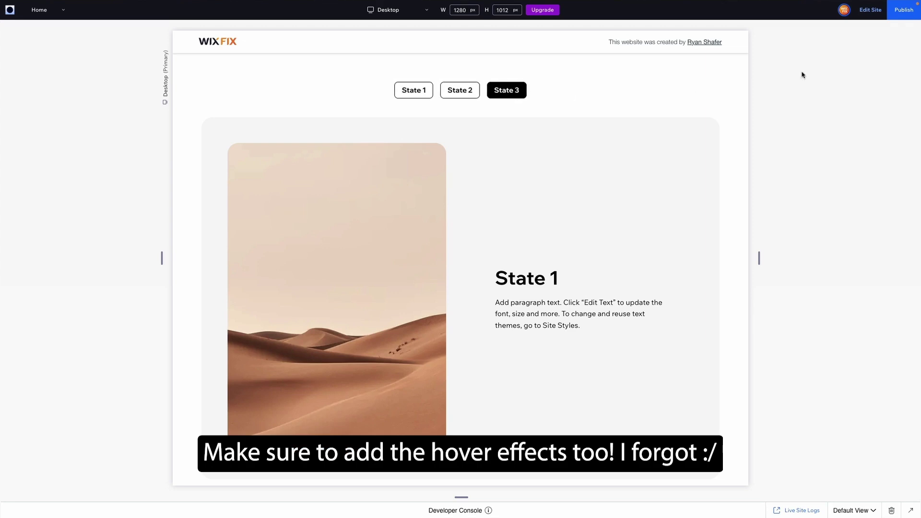
left_click(870, 9)
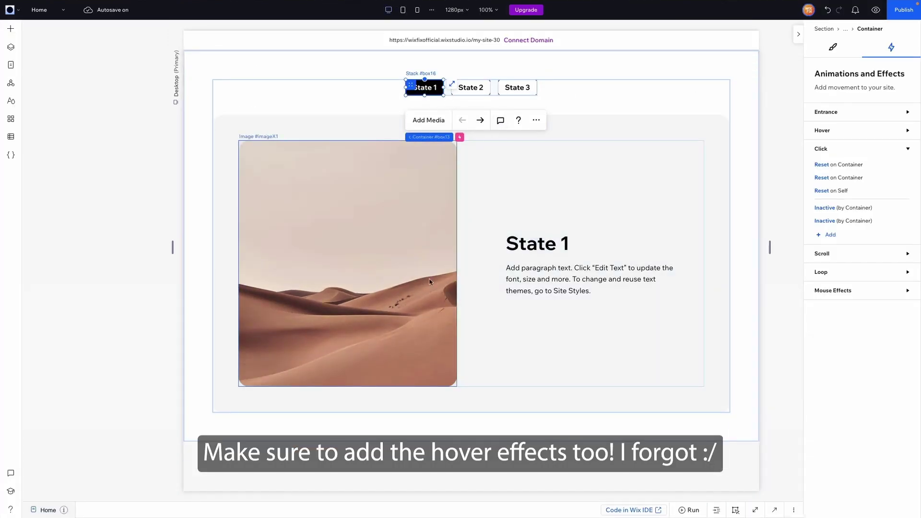
- Open the Home page code and copy the line $w('#multiStateBox1').changeState("state1"); from the state1Btn_click function
left_click(776, 510)
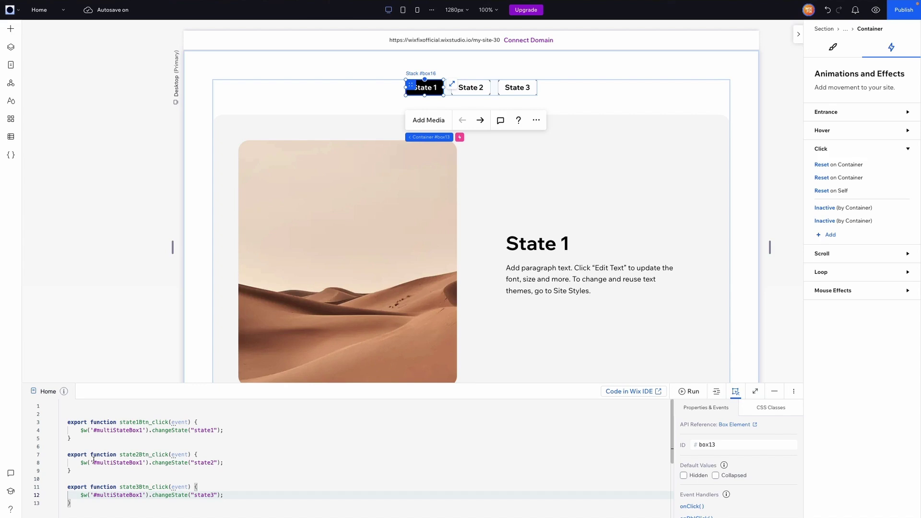
scroll(103, 475, "down", 2)
scroll(108, 470, "up", 2)
left_click(229, 430)
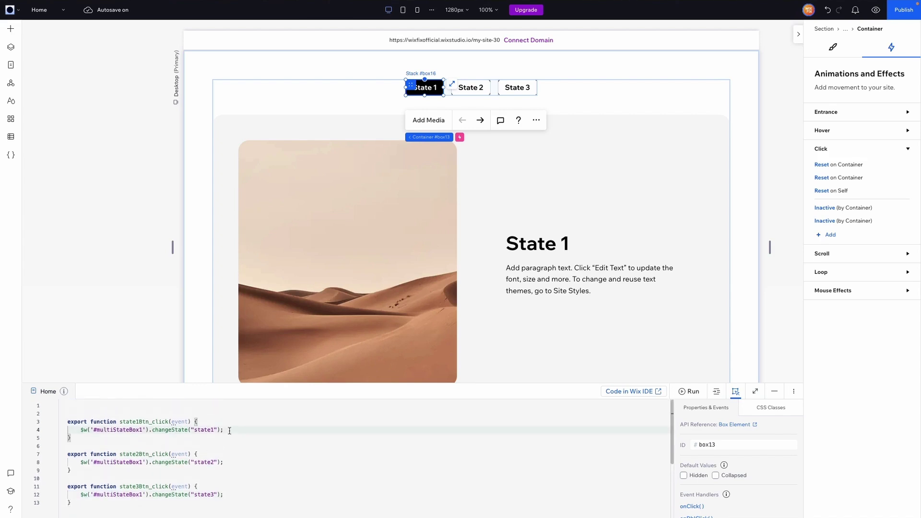
key("shift+Home")
key("ctrl+c")
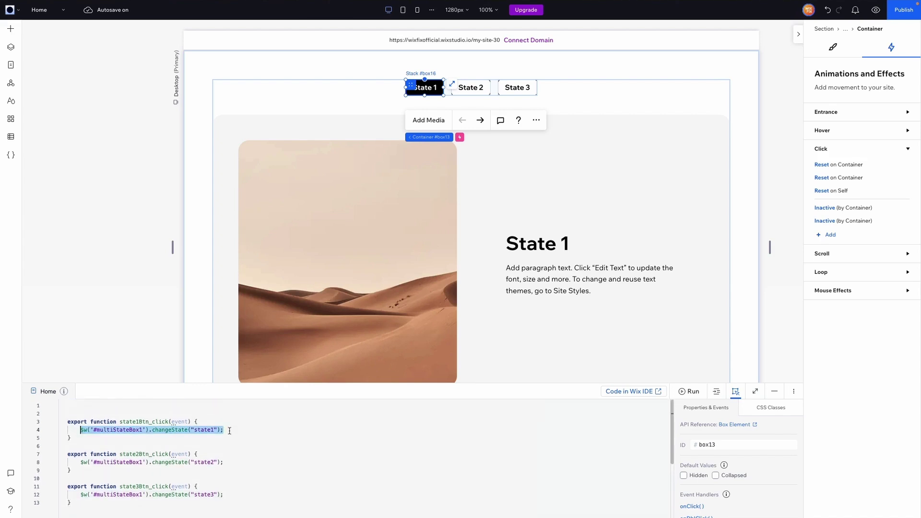
- Delete all the existing code from the Home page
key("BackSpace")
key("ctrl+a")
key("BackSpace")
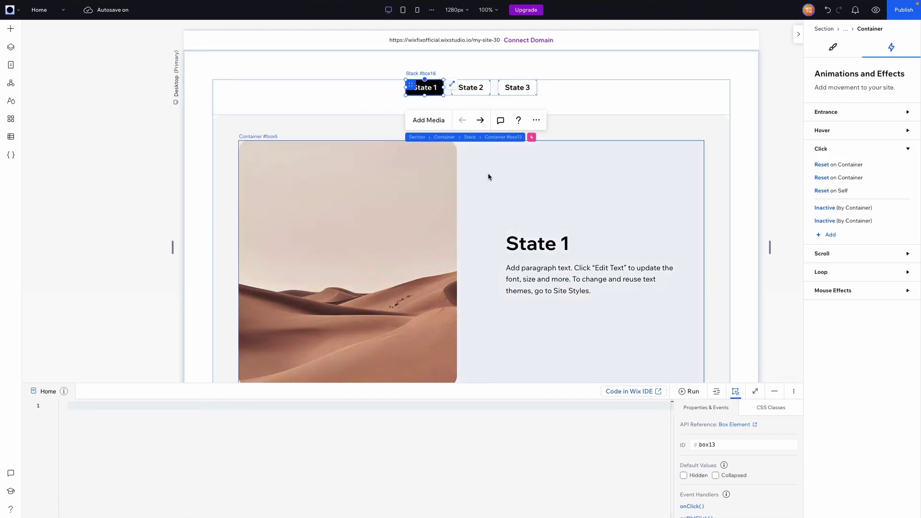
- Set the State 1 container's ID to state1Btn and add the onClick event handler state1Btn_click
left_click(732, 445)
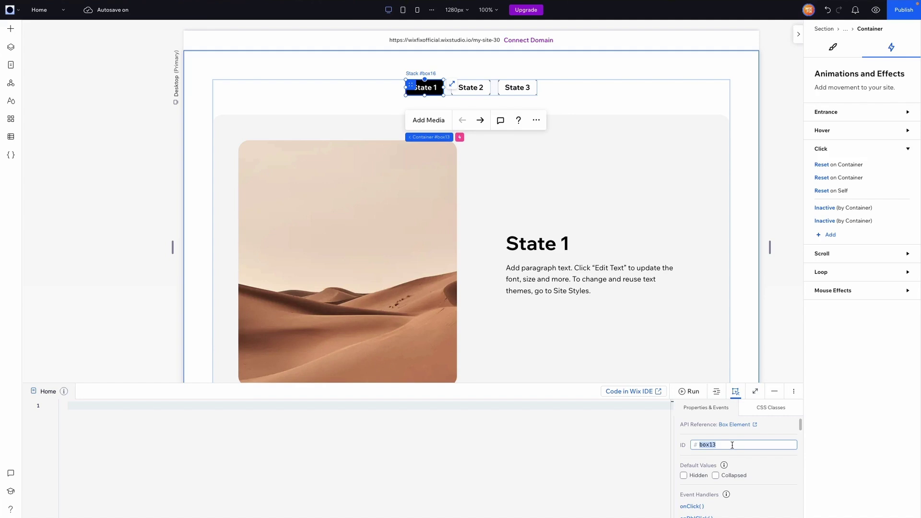
type("state1Btn")
scroll(695, 479, "down", 1)
left_click(694, 477)
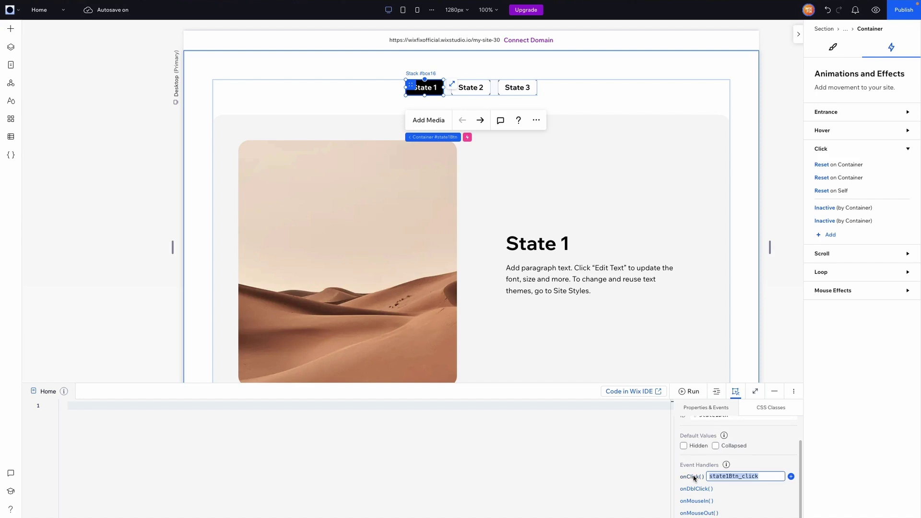
left_click(790, 476)
- Remove the generated comments from the state1Btn_click code and paste $w('#multiStateBox1').changeState("state1"); into the function body
left_click_drag(74, 455, 68, 422)
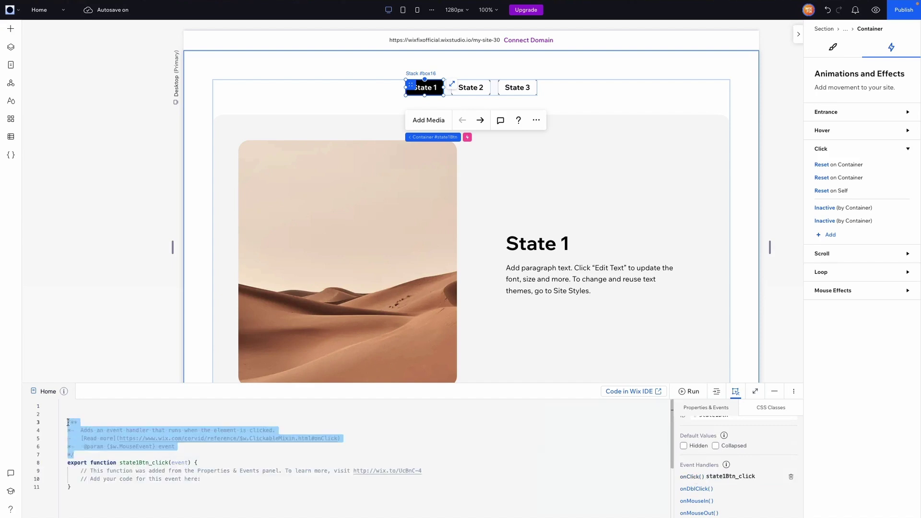
key("BackSpace")
left_click_drag(204, 446, 79, 438)
key("BackSpace")
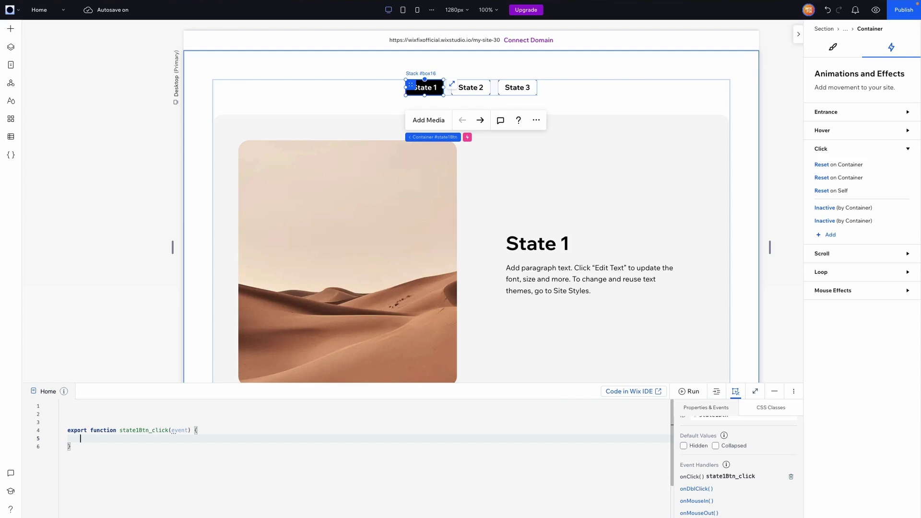
key("ctrl+v")
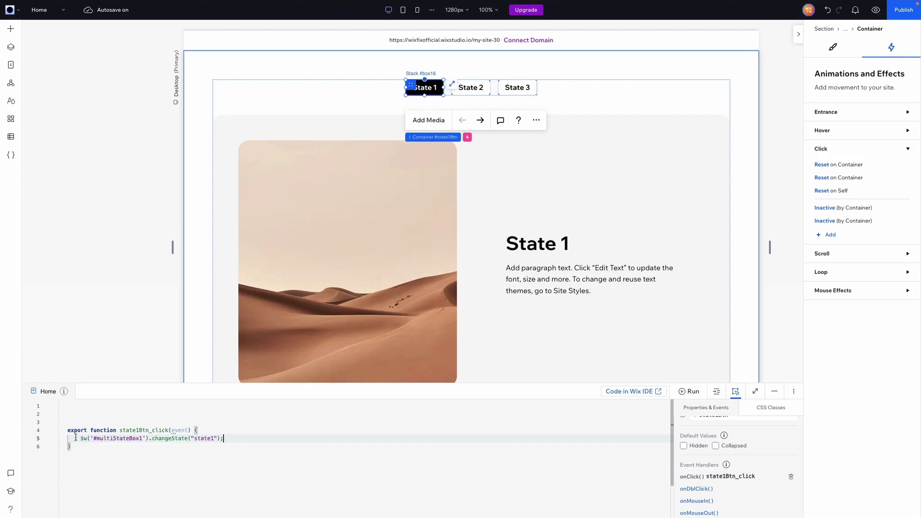
- Add two blank lines below the state1Btn_click function in the Home page code
left_click(214, 438)
left_click(83, 447)
key("Return")
key("Return")
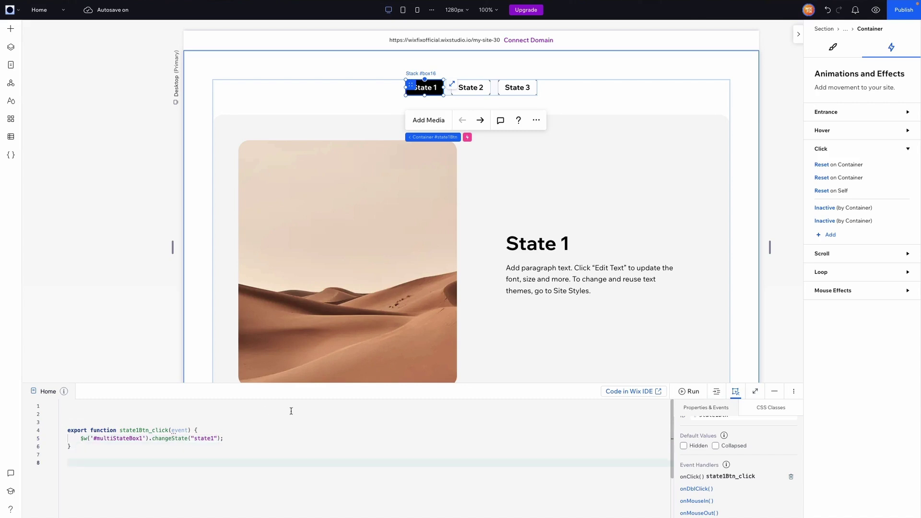
- Set the State 2 container's ID to state2Btn and add the onClick event handler state2Btn_click
left_click(486, 83)
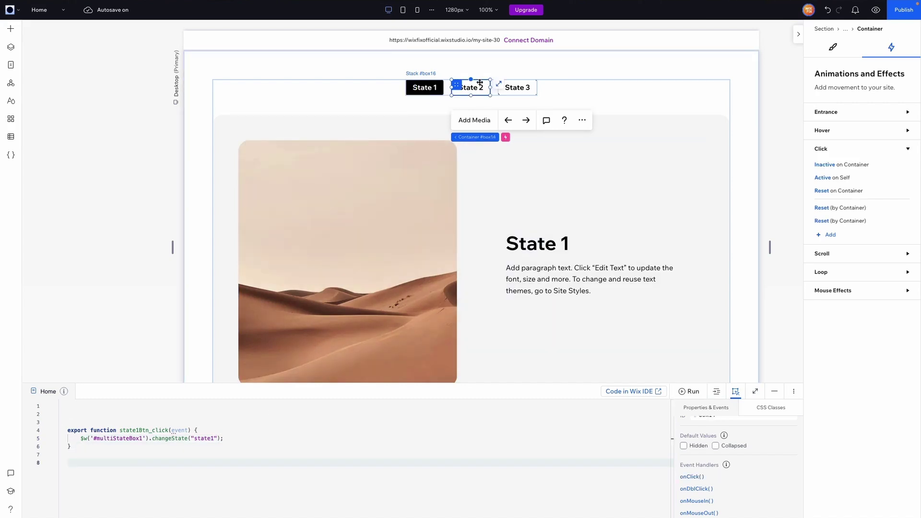
scroll(738, 460, "up", 1)
left_click(744, 444)
type("state2Btn")
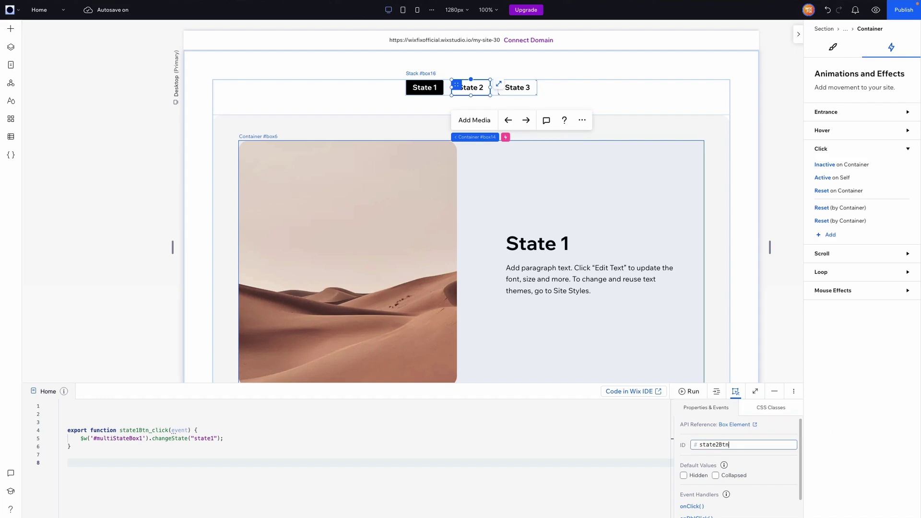
scroll(738, 464, "down", 2)
left_click(691, 462)
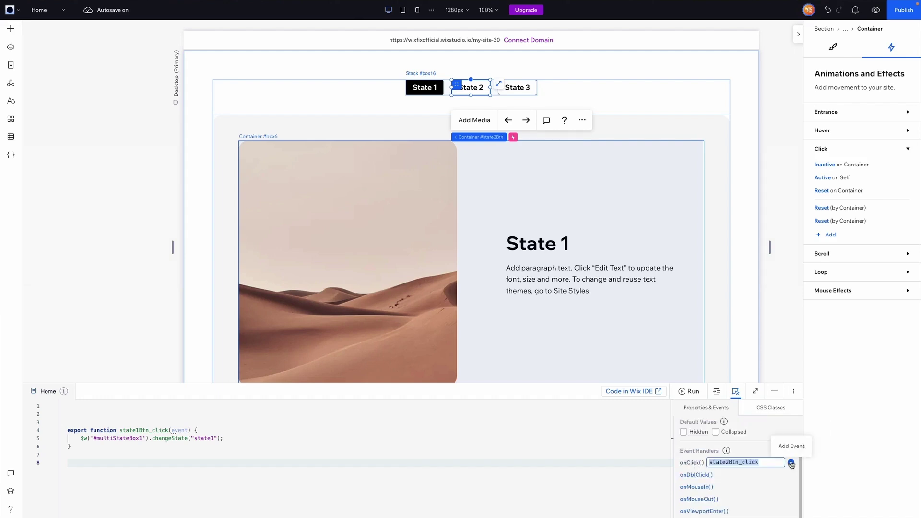
left_click(791, 463)
- Delete the generated comments from the state2Btn_click function and the blank lines above it
left_click_drag(204, 450, 80, 442)
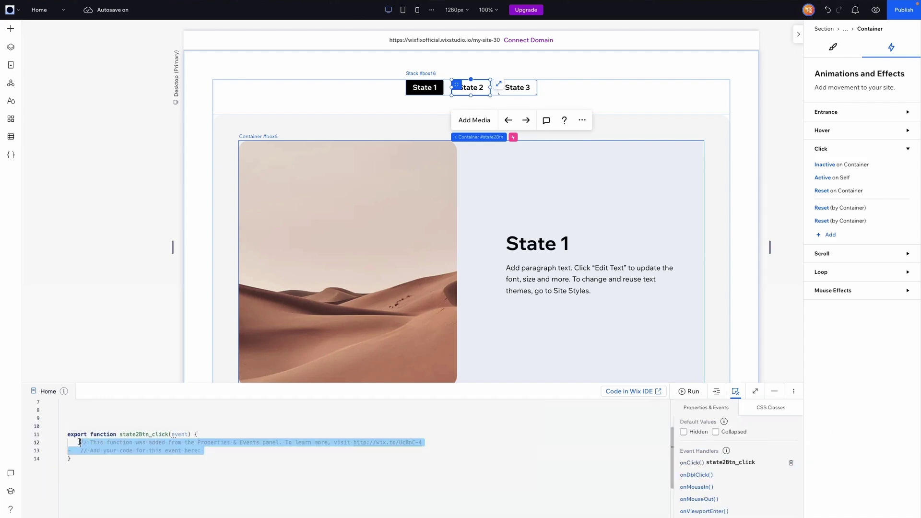
key("BackSpace")
key("Up")
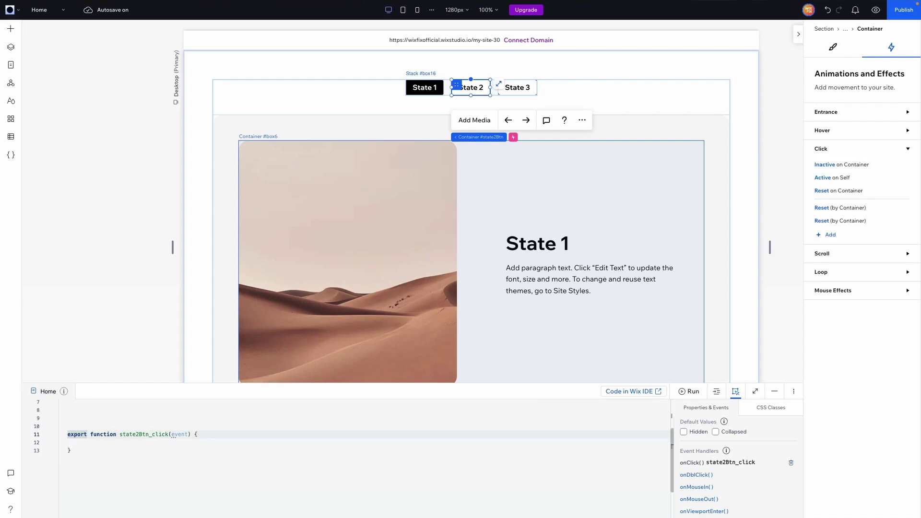
key("BackSpace")
key("BackSpace")
key("BackSpace")
key("BackSpace")
- Fill the state2Btn_click body with $w('#multiStateBox1').changeState("state2"); and add a new line below the function
key("ctrl+v")
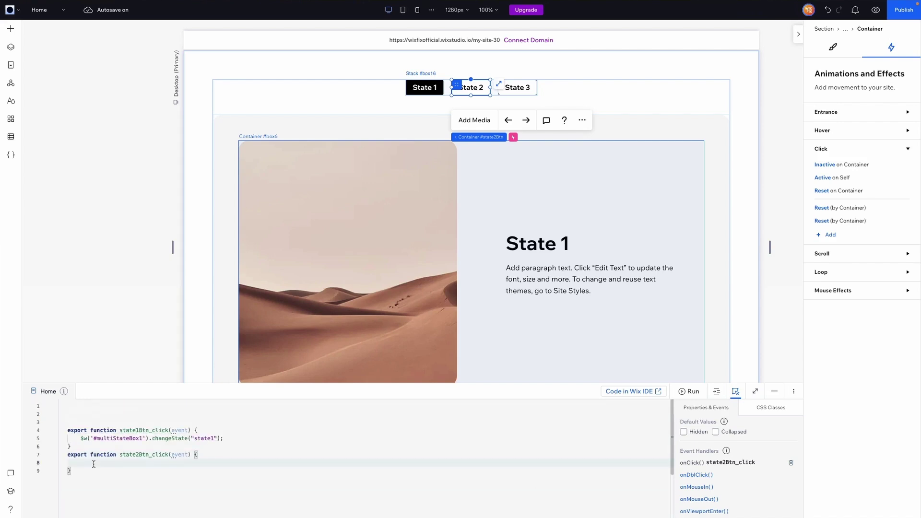
left_click(213, 463)
key("BackSpace")
type("2")
left_click(154, 475)
key("Return")
- Set the State 3 container's ID to state3Btn and add the onClick event handler state3Btn_click
left_click(533, 83)
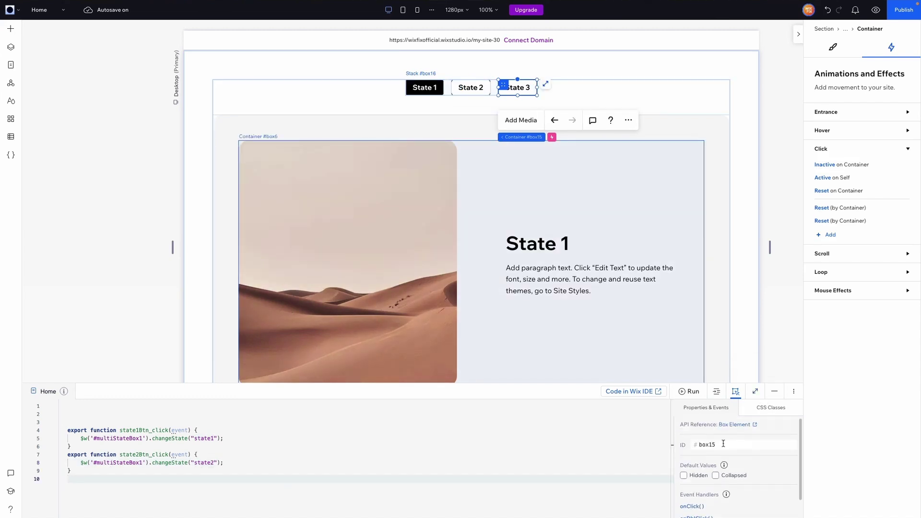
left_click(727, 445)
type("state3Btn")
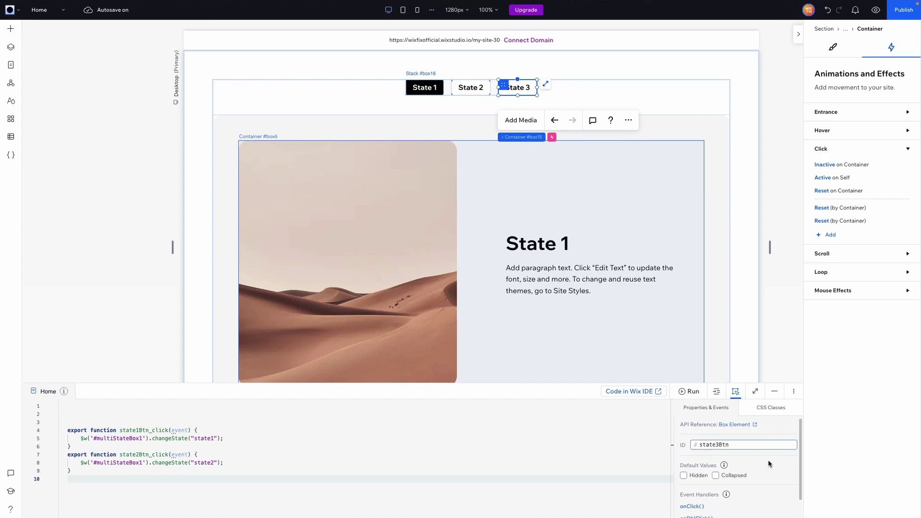
key("Return")
scroll(767, 460, "down", 2)
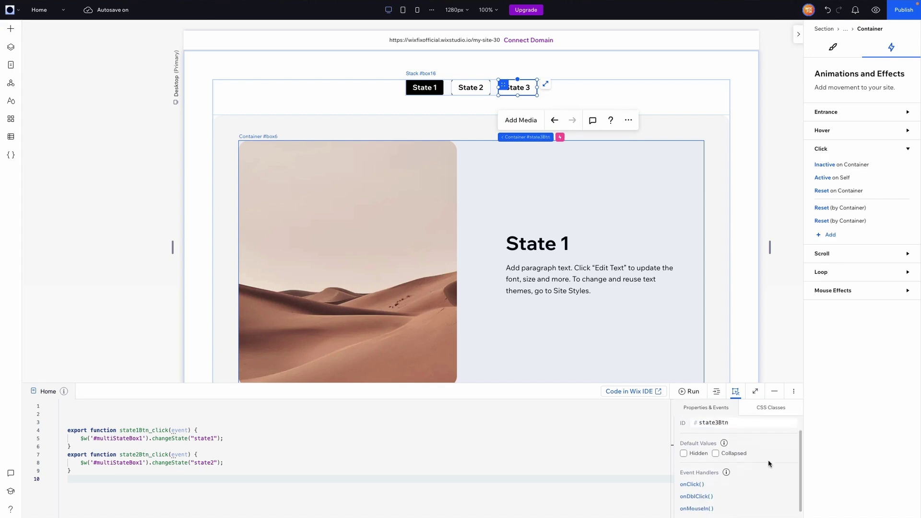
left_click(791, 463)
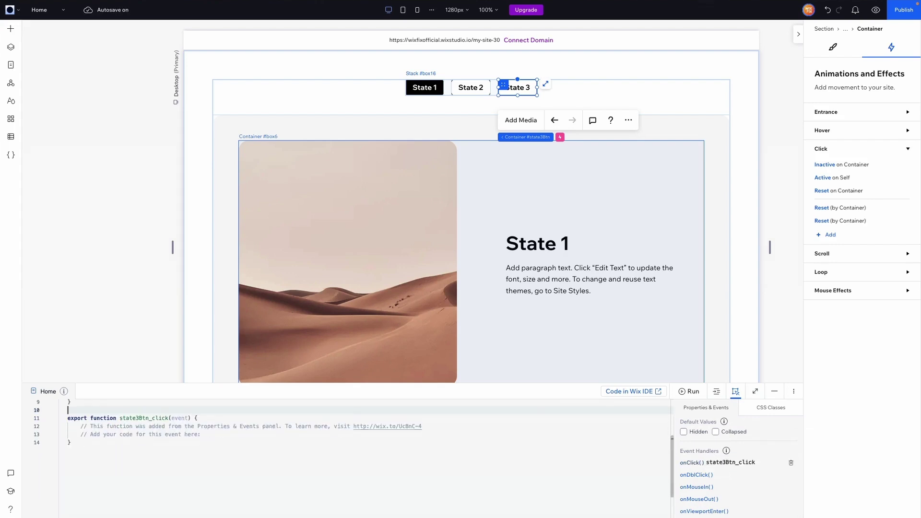
- Replace the generated comments in the state3Btn_click function with $w('#multiStateBox1').changeState("state3");
left_click_drag(203, 436, 68, 426)
type("$w('#multiStateBox1').changeState(\"state3\");")
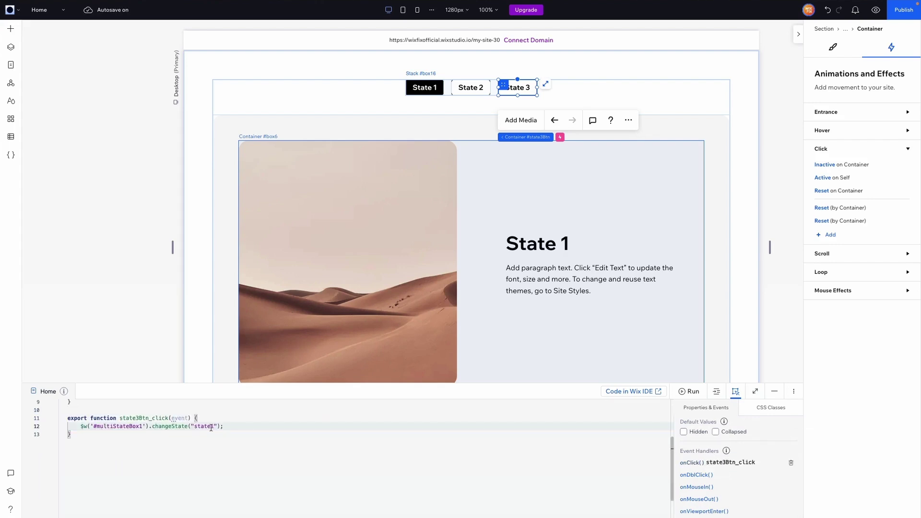
double_click(213, 427)
type("state3")
scroll(342, 466, "up", 3)
- Preview the site with the Developer Console collapsed and test switching the multi-state box with the State 1, 2 and 3 buttons
left_click(875, 10)
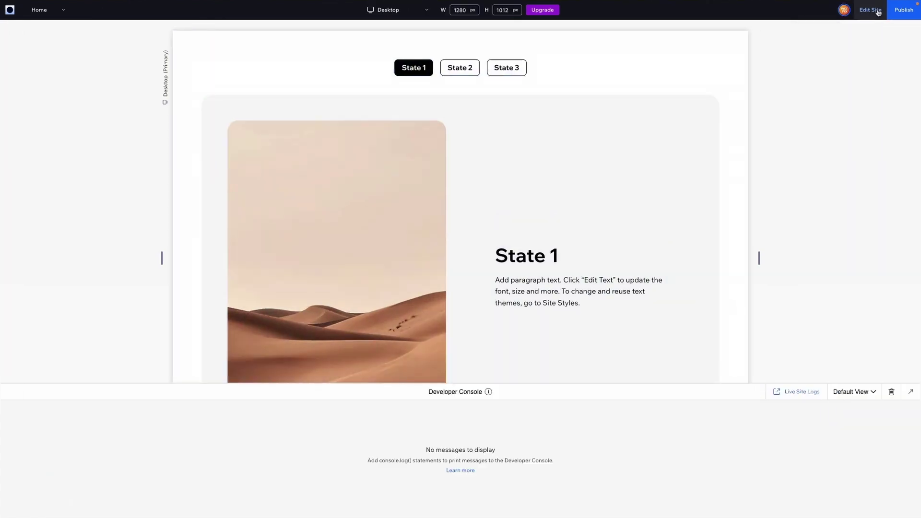
left_click(910, 392)
left_click(464, 96)
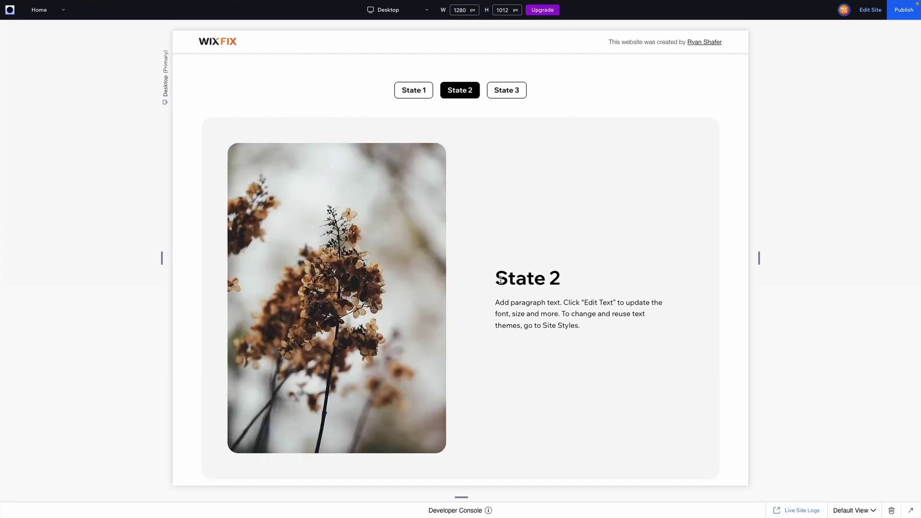
left_click_drag(497, 281, 598, 286)
left_click(598, 287)
left_click(506, 91)
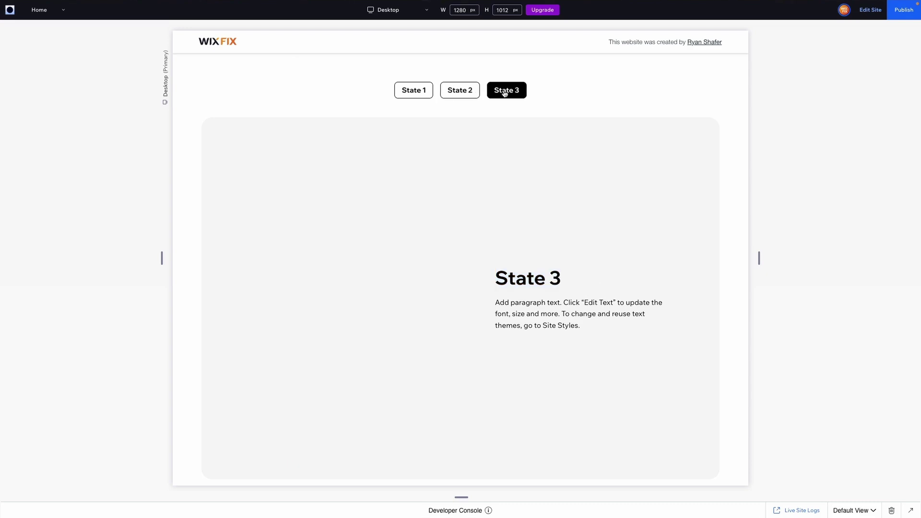
left_click(461, 95)
left_click(414, 90)
left_click(460, 90)
left_click(506, 90)
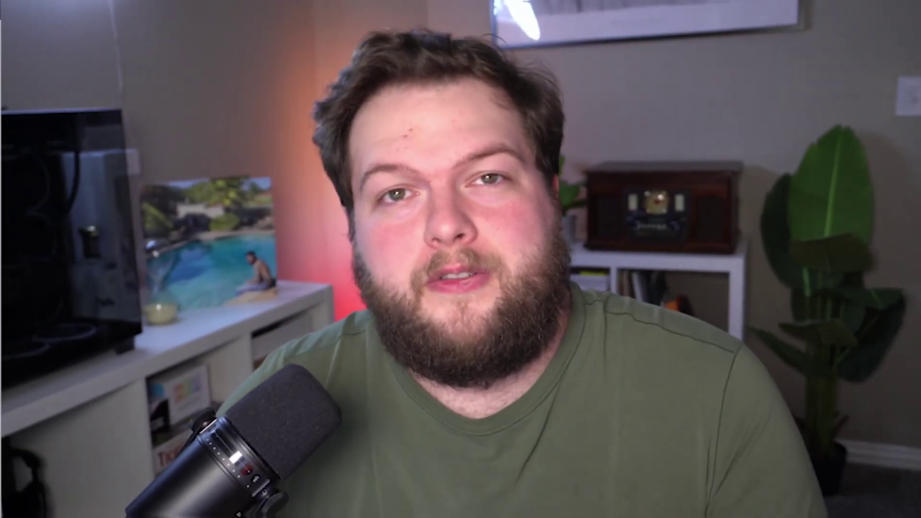